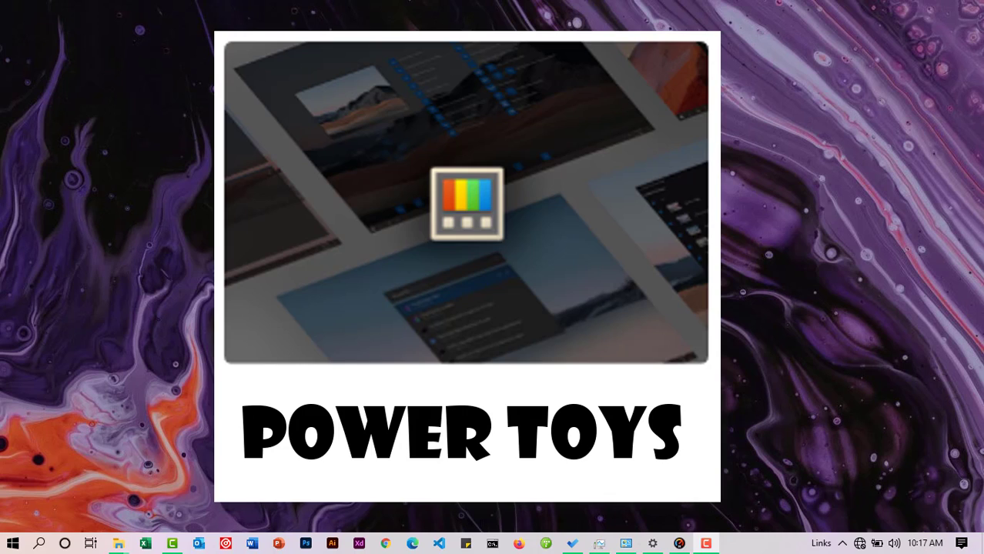
- Open the PowerToys settings window from its background app in the system tray
click(844, 545)
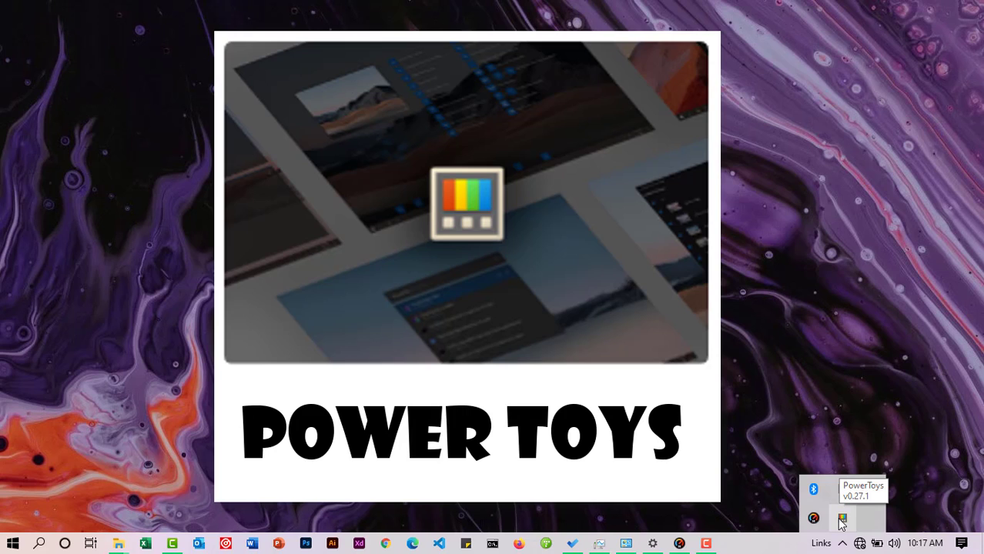
right_click(842, 522)
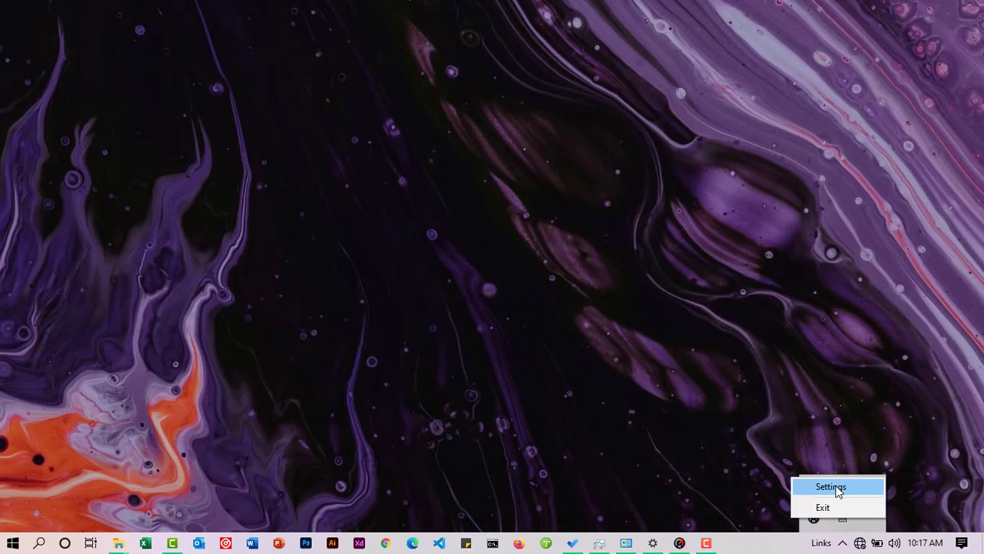
click(836, 488)
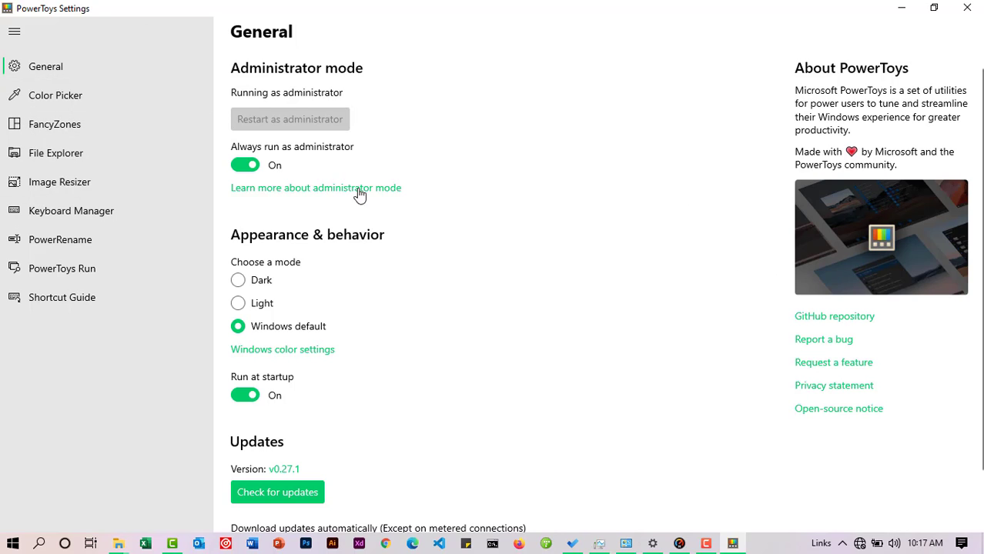
click(58, 99)
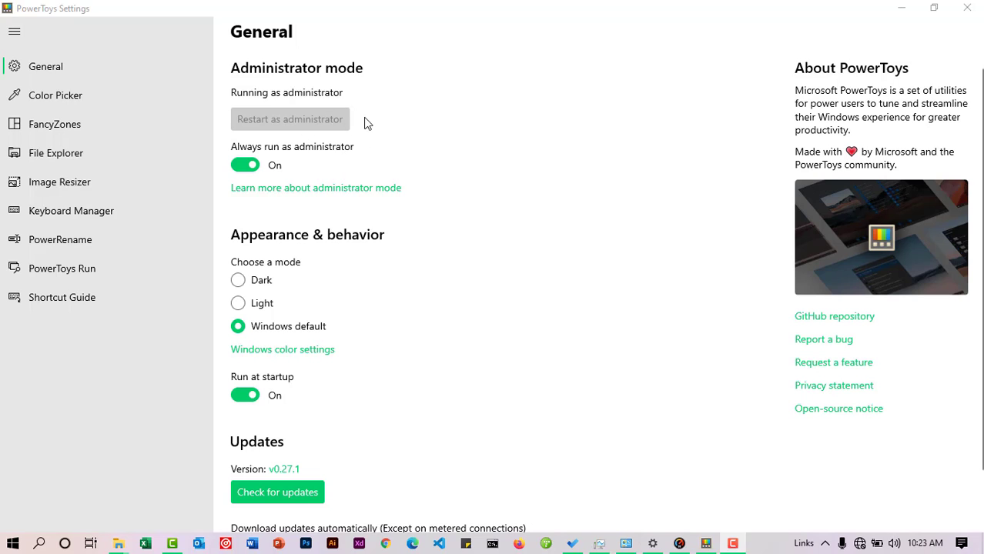
- Review the General settings for appearance mode, running at startup and updates
scroll(430, 160, down, 1)
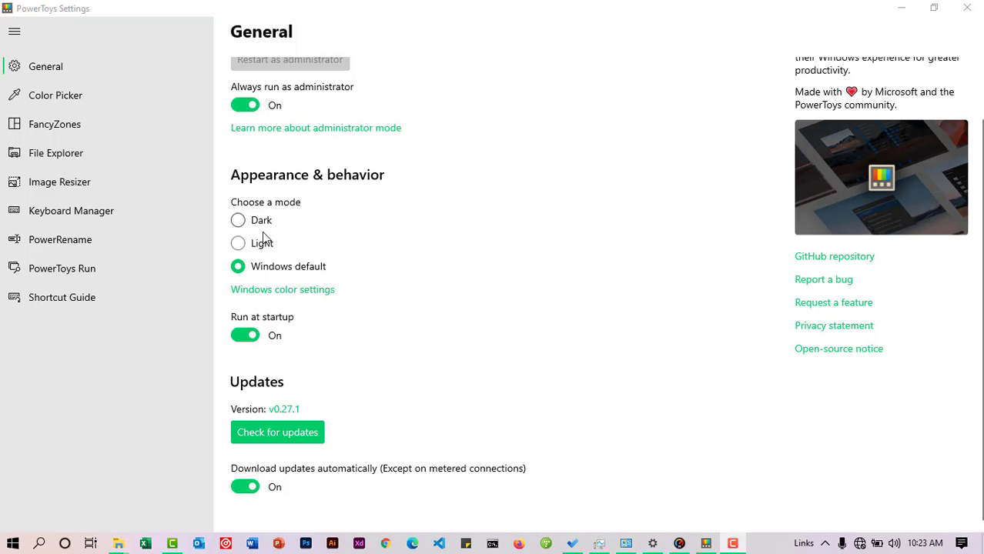
click(238, 221)
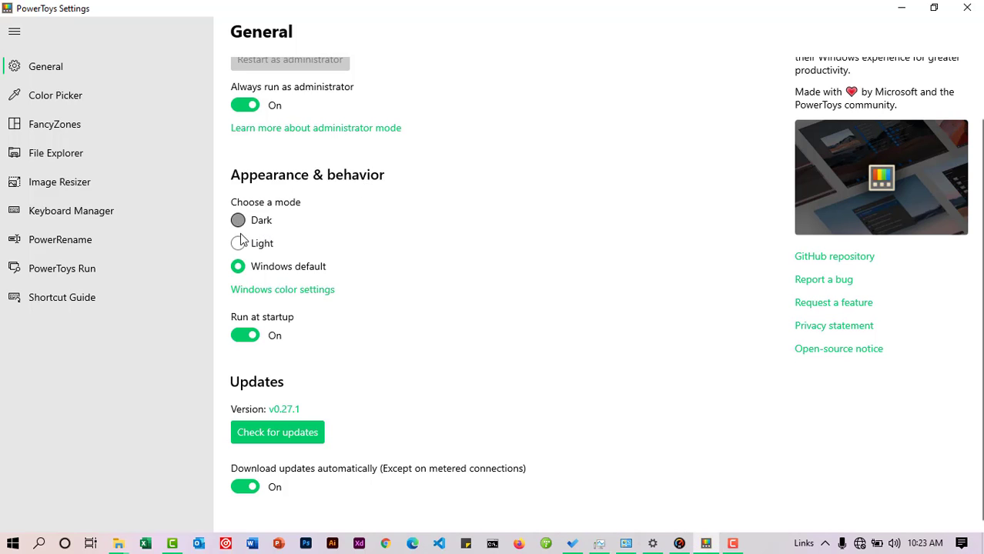
click(238, 244)
click(239, 266)
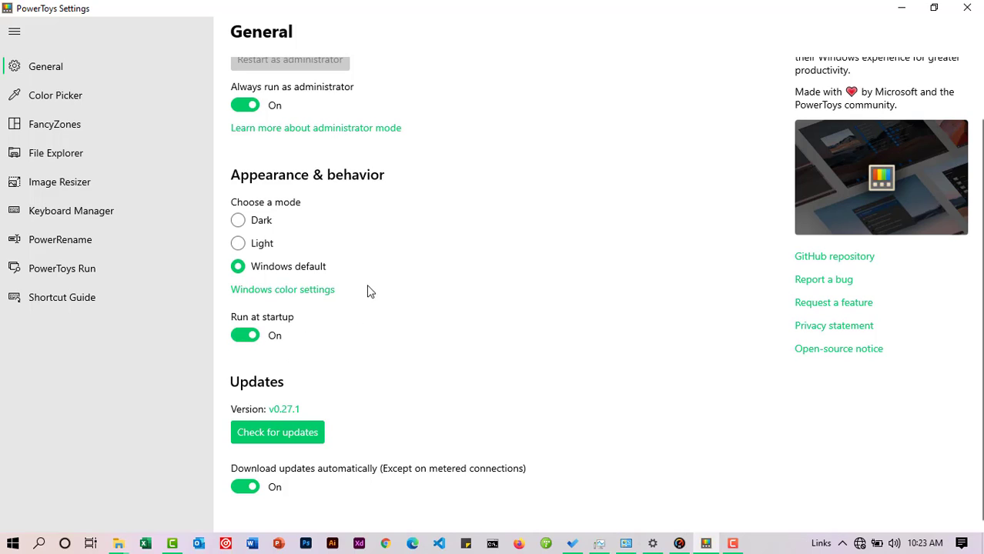
scroll(402, 305, up, 1)
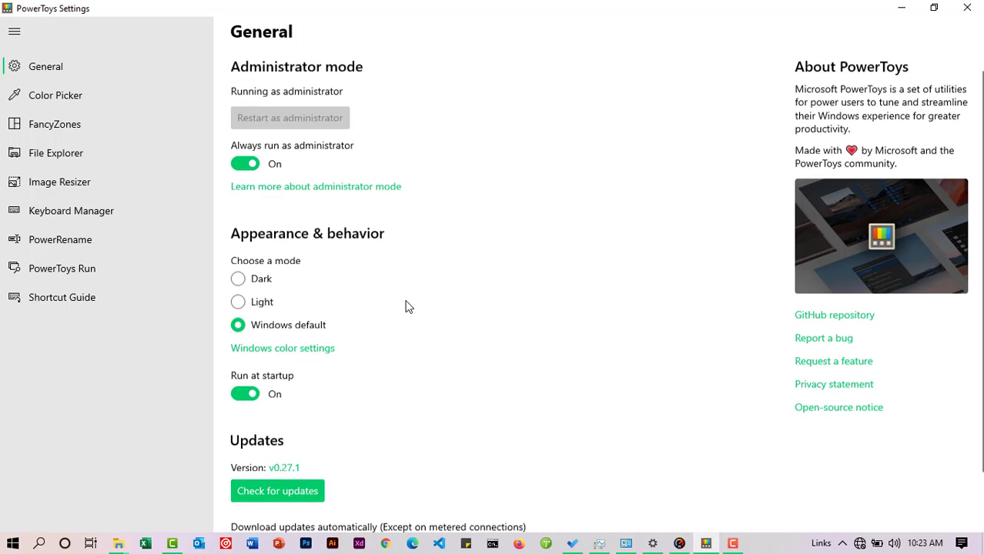
scroll(385, 319, down, 1)
click(292, 433)
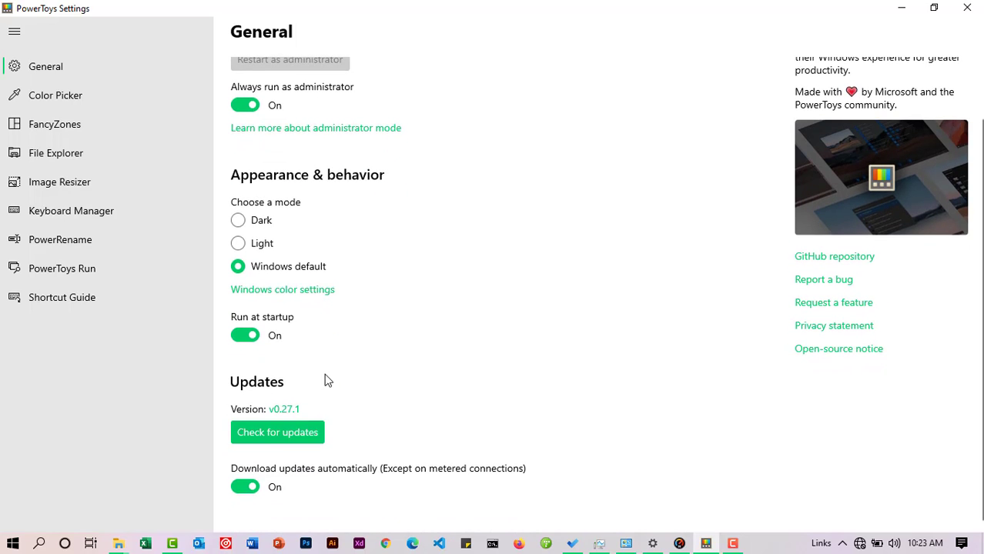
scroll(340, 363, up, 1)
scroll(348, 358, down, 1)
scroll(346, 359, up, 1)
scroll(362, 358, down, 1)
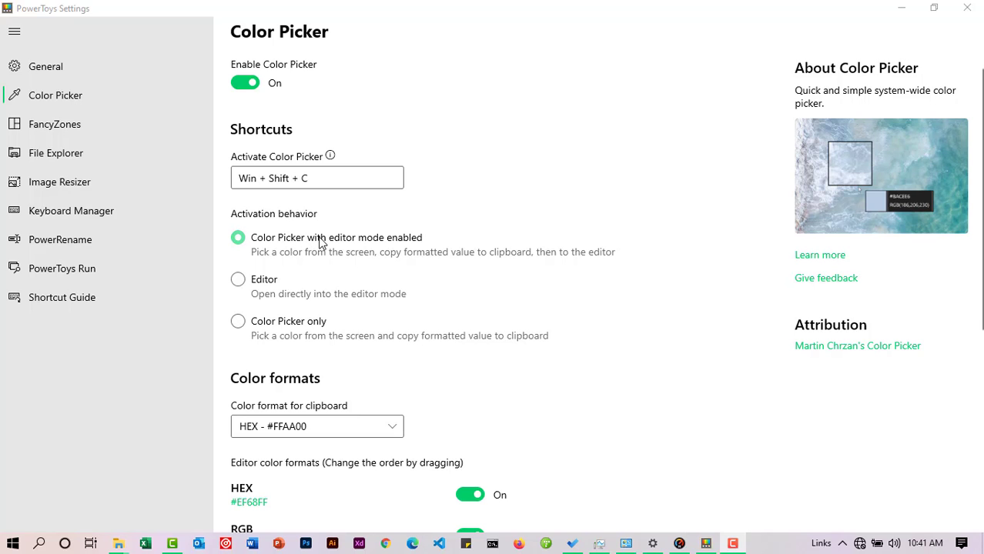
- Examine the Color Picker's activation behavior and its clipboard and editor color format settings
scroll(347, 246, down, 5)
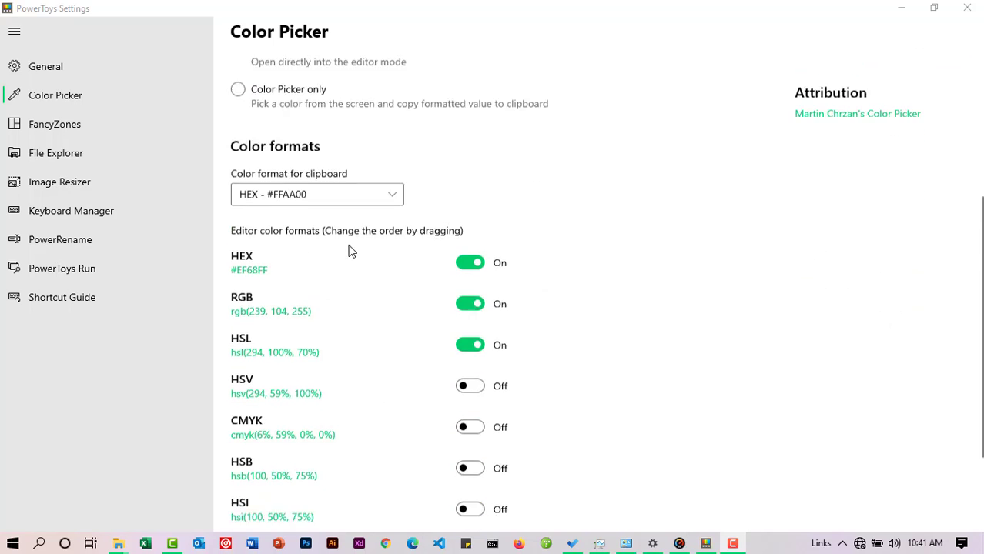
scroll(321, 218, up, 2)
scroll(417, 255, down, 1)
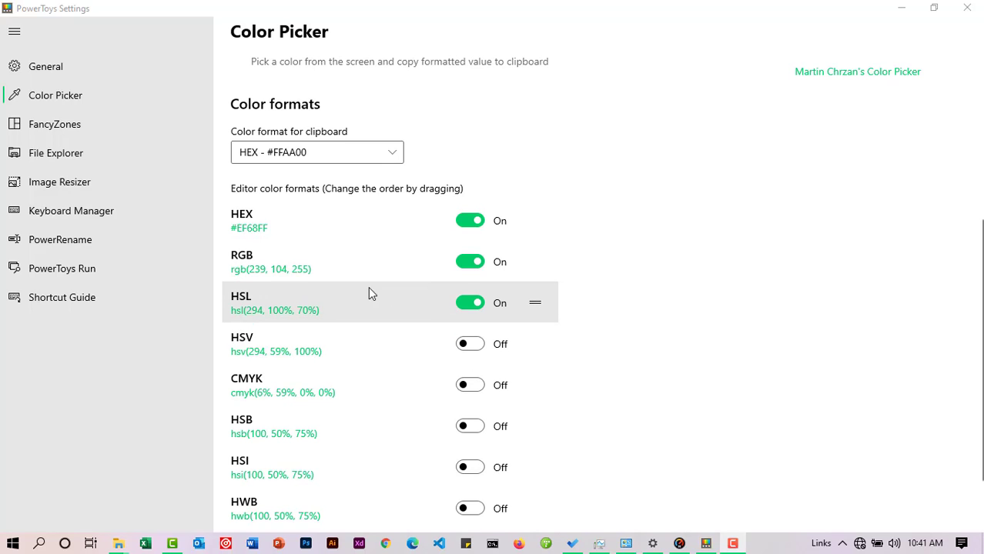
scroll(392, 288, up, 4)
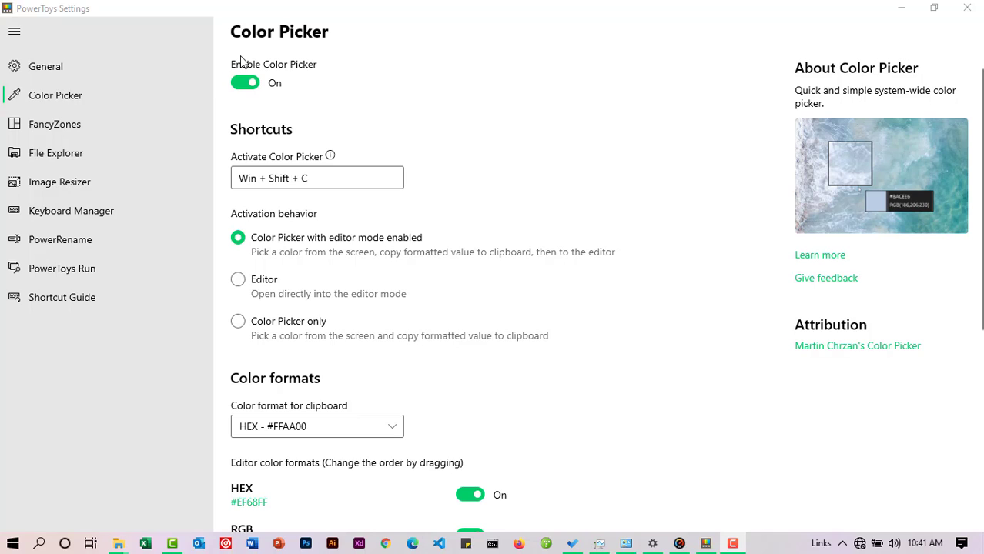
- Minimize the settings, pick purple #4A2C60 from the desktop wallpaper with Color Picker, and reposition its color editor
click(899, 8)
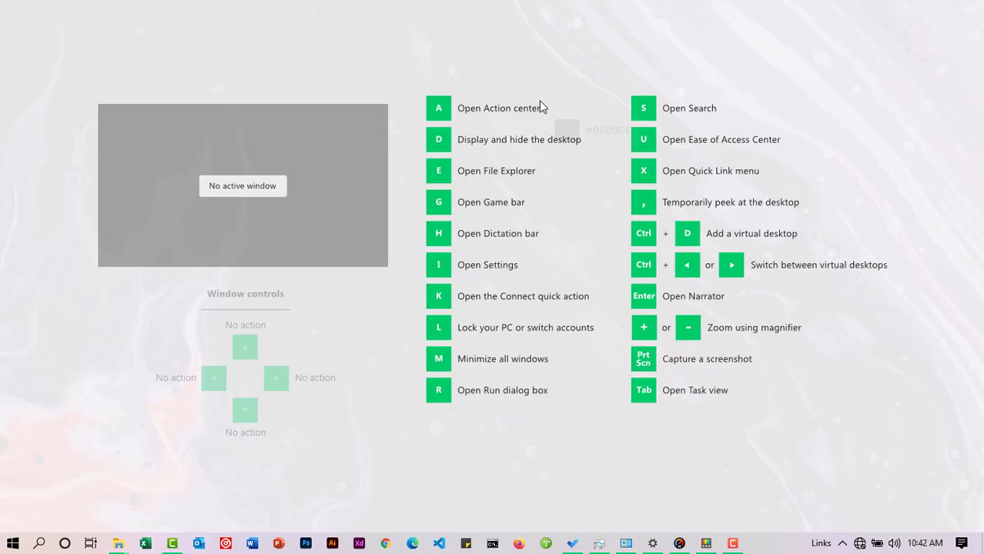
key(super+shift+c)
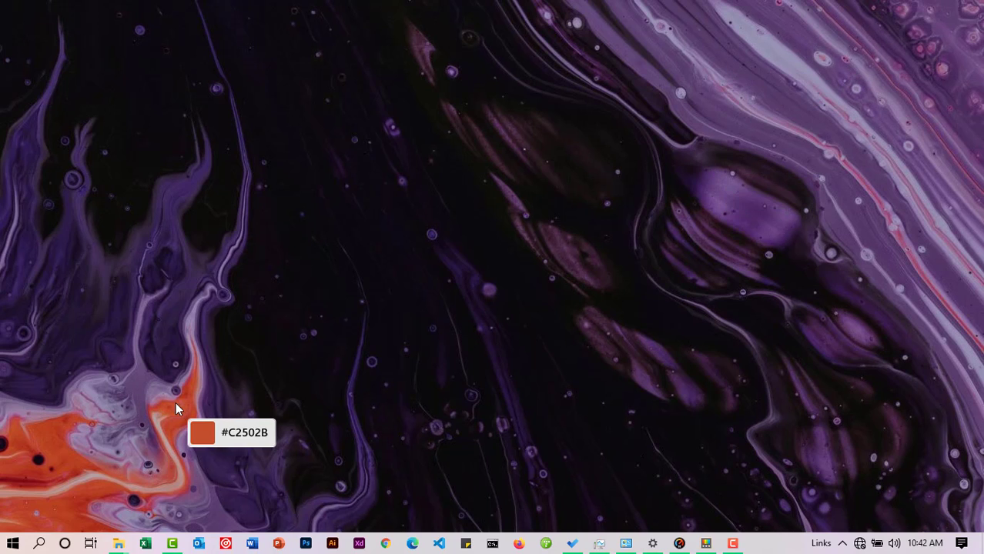
click(206, 375)
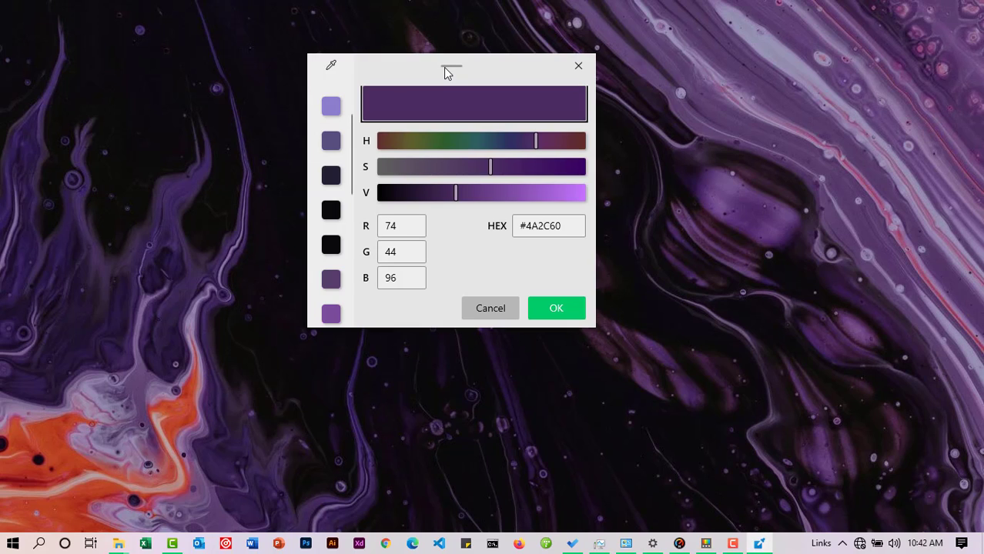
drag(455, 70, 574, 92)
drag(573, 87, 572, 86)
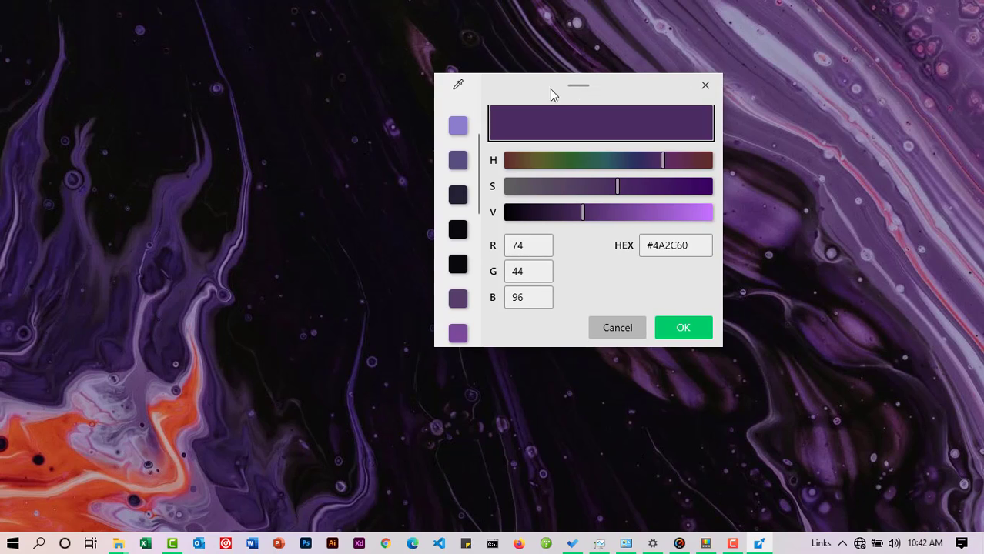
- Adjust the picked color's saturation, hue and value to reach #972B7A
mouse_move(519, 124)
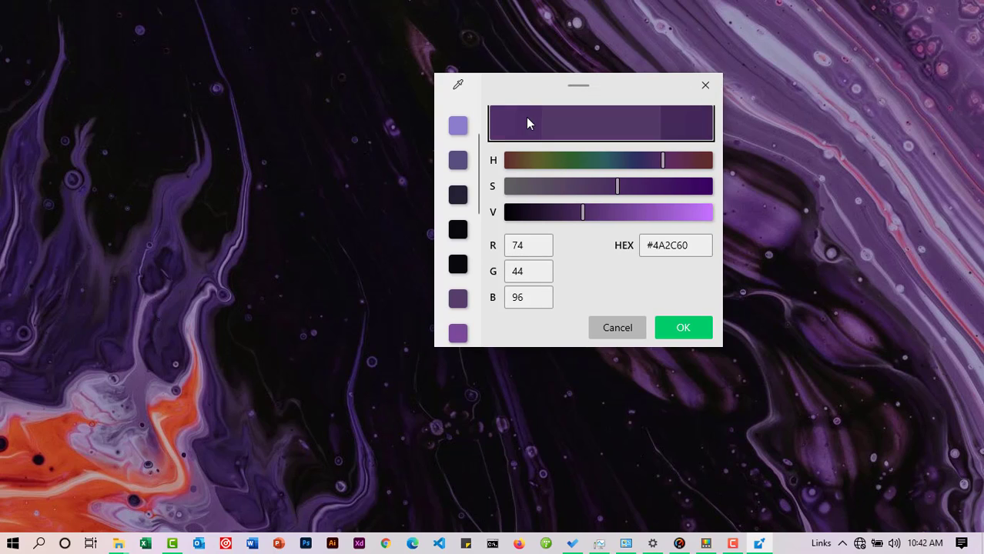
drag(608, 185, 656, 194)
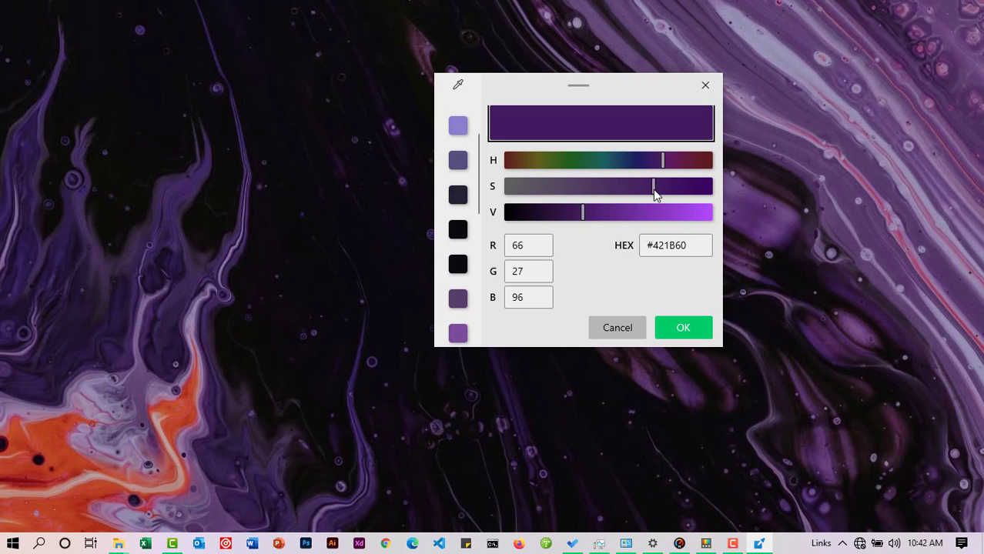
drag(663, 161, 688, 160)
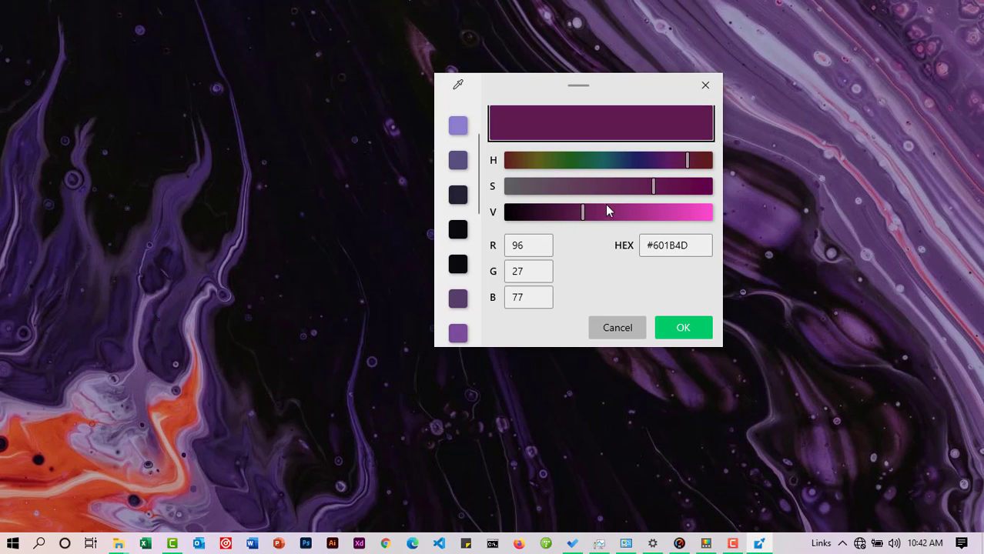
drag(583, 214, 628, 213)
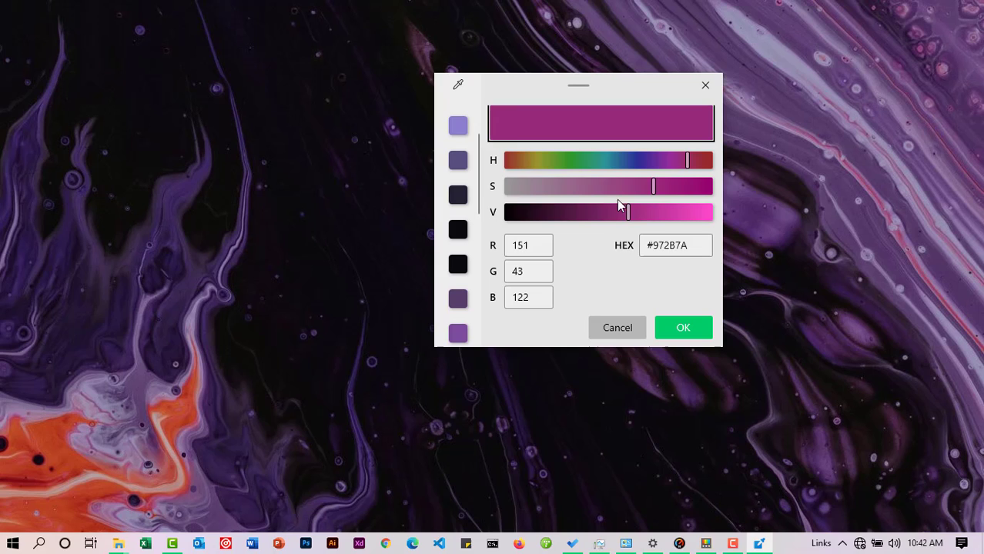
- Try several colors from the picked-color history and settle on the light purple #8B7BCB
click(457, 127)
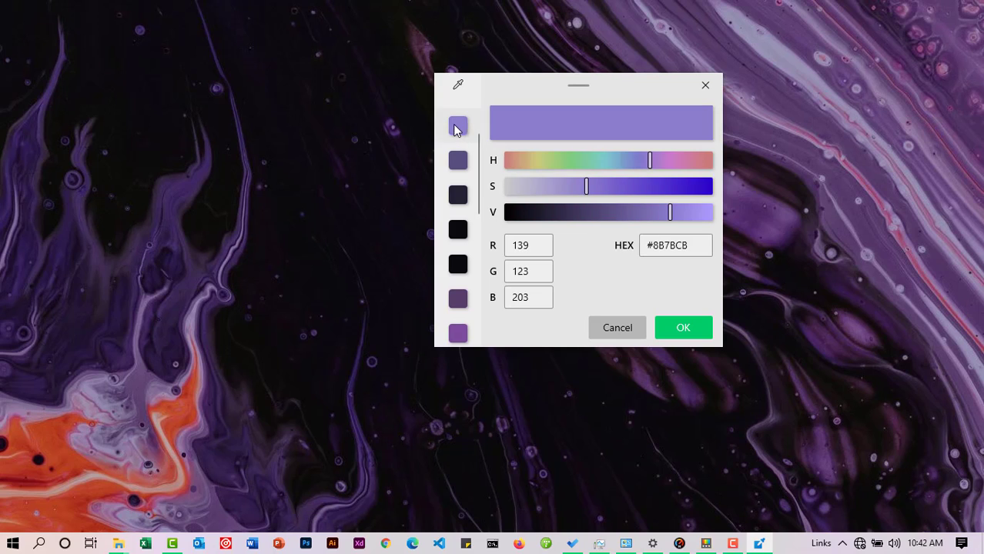
click(458, 299)
click(458, 160)
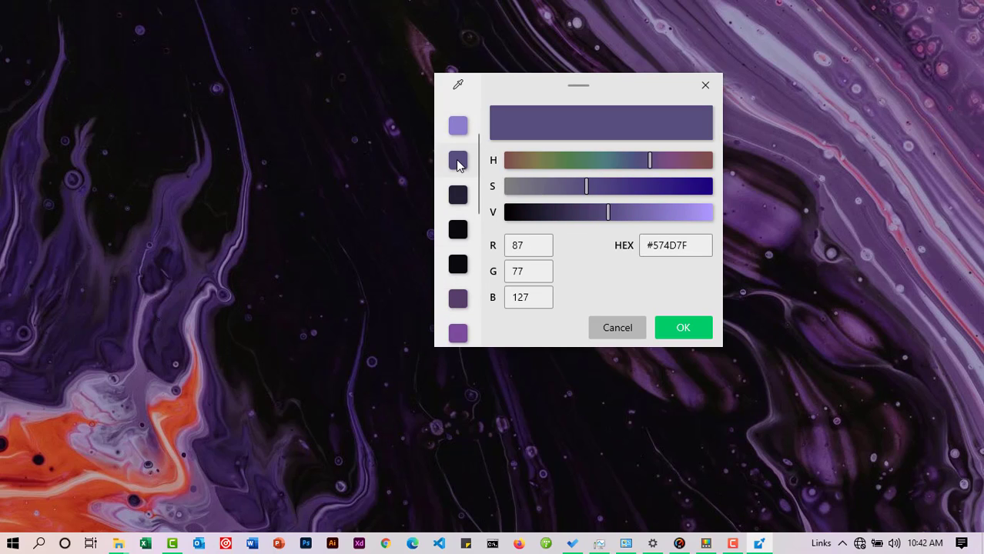
click(457, 127)
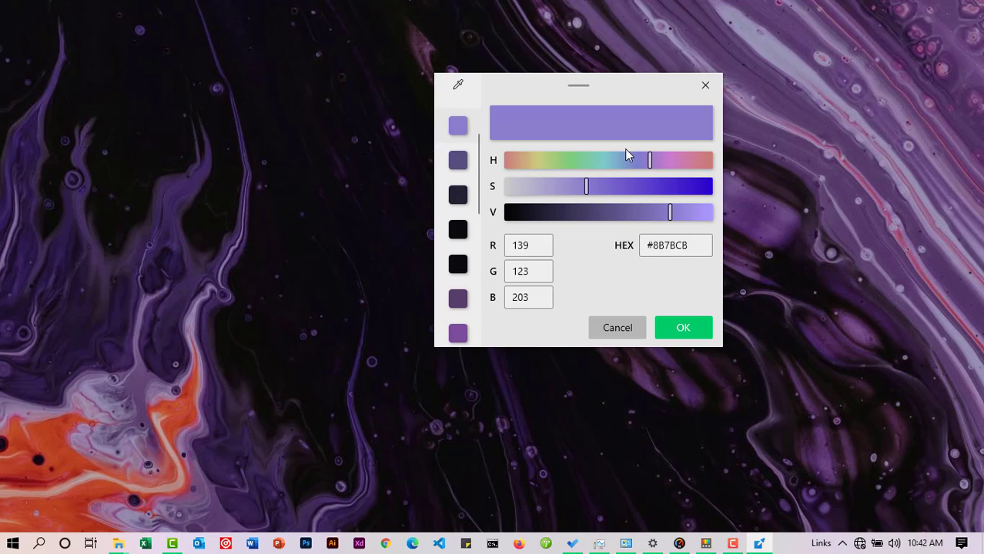
- Shift the light purple's hue and raise its saturation to reach #944DCB, and accept the color
click(658, 159)
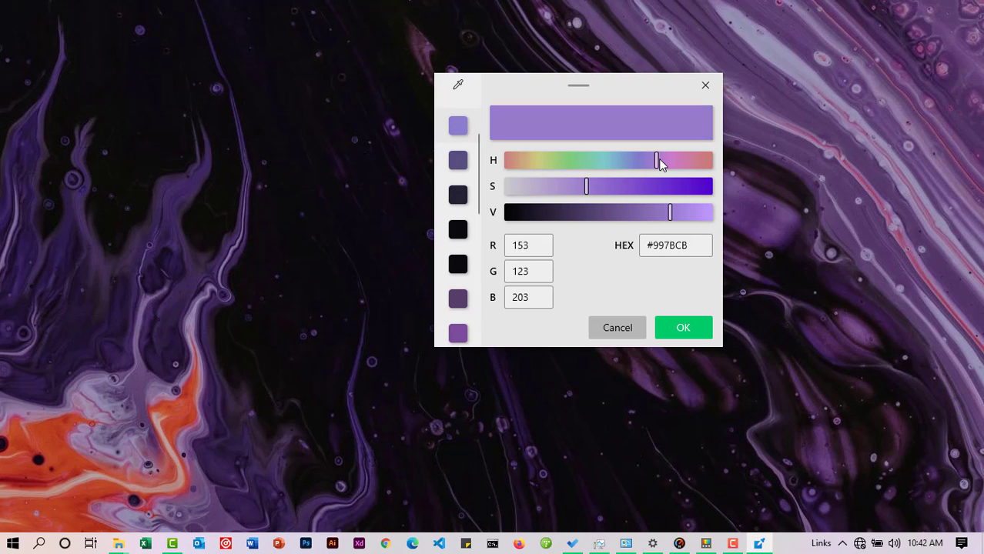
drag(659, 162, 663, 162)
drag(586, 187, 633, 187)
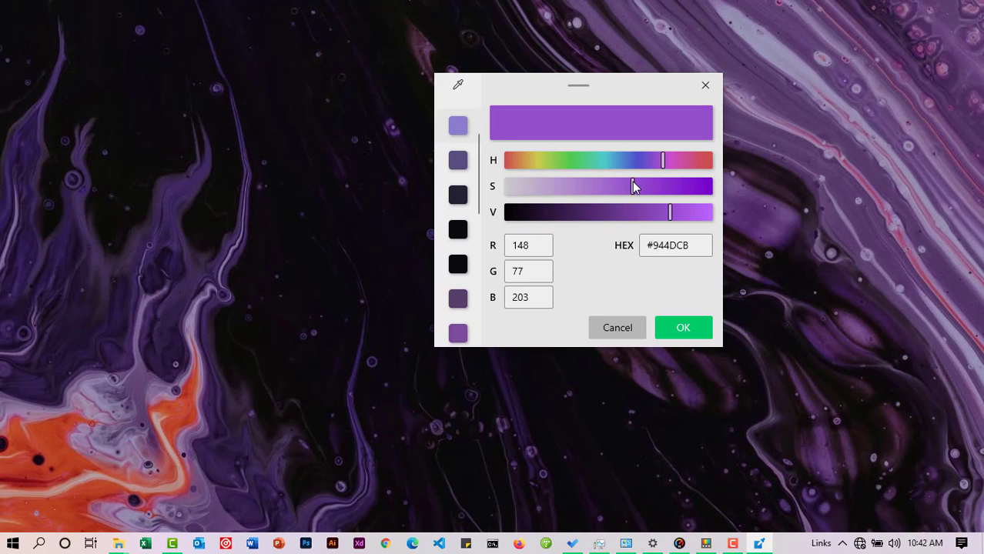
click(674, 330)
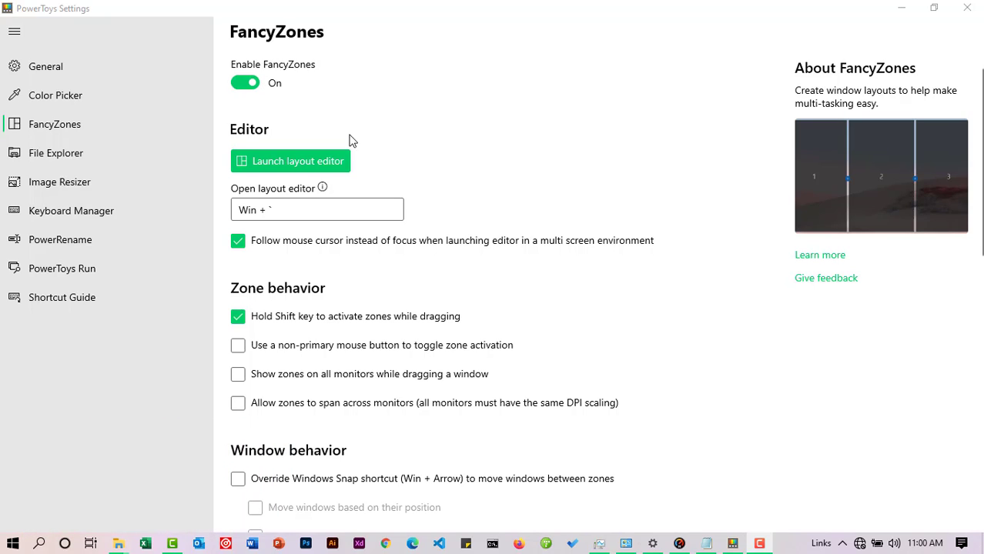
- Launch the FancyZones layout editor, check the custom layouts, and return to the template layouts
click(332, 162)
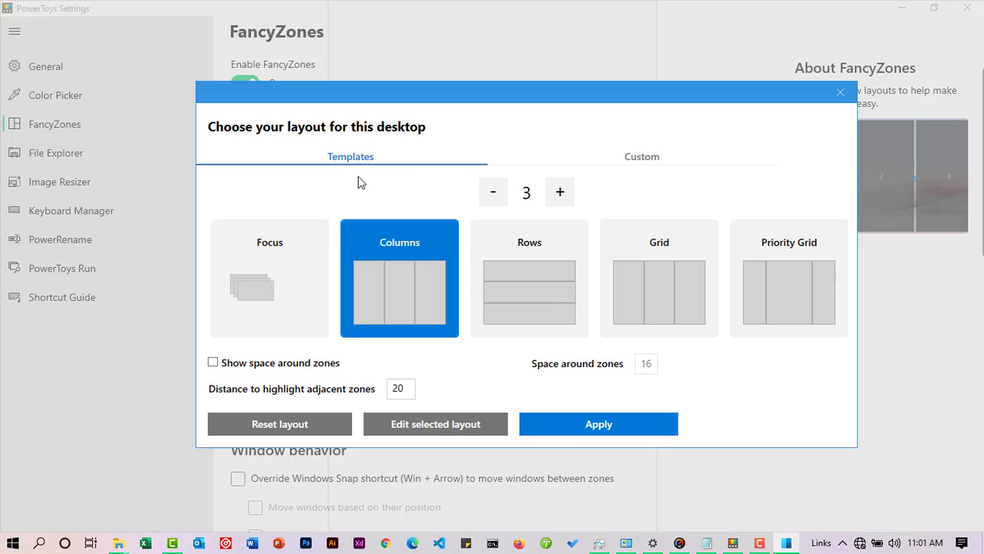
click(641, 162)
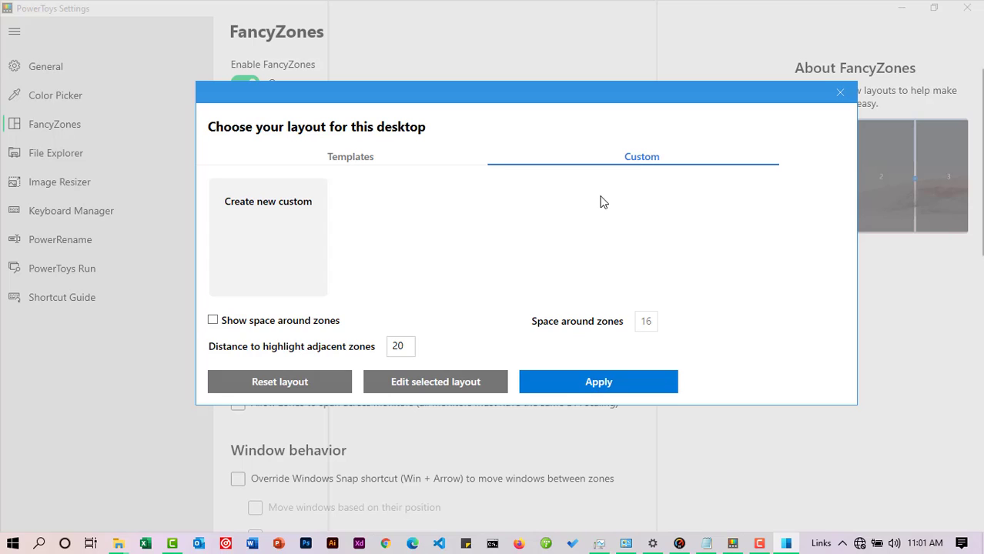
click(371, 163)
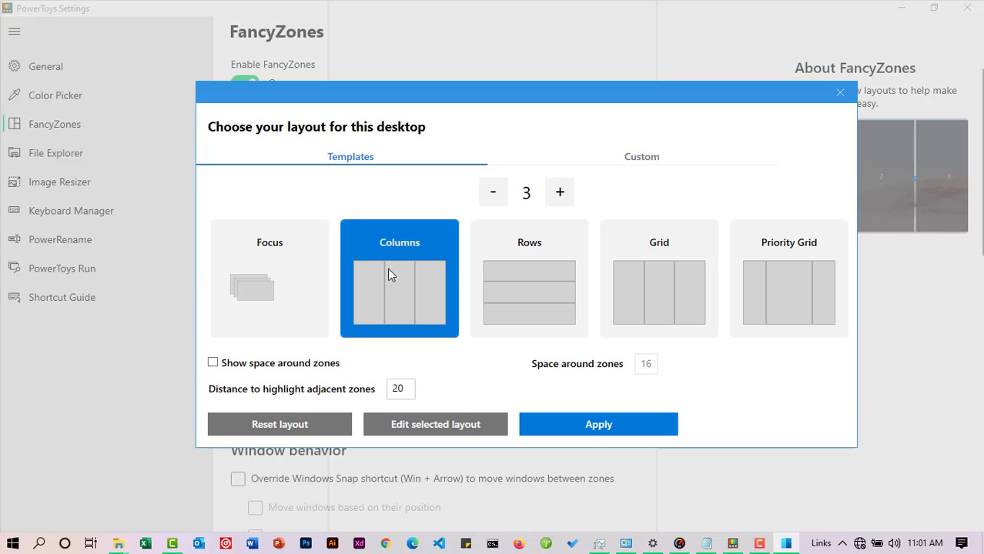
- Try fewer zones in the Columns template and restore the zone count to 3
click(493, 194)
click(492, 194)
click(560, 192)
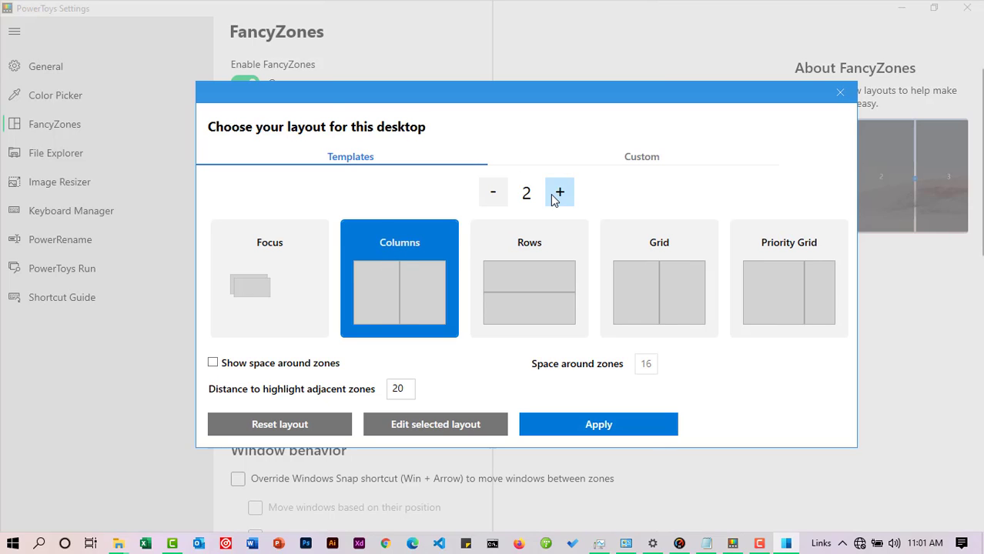
click(560, 192)
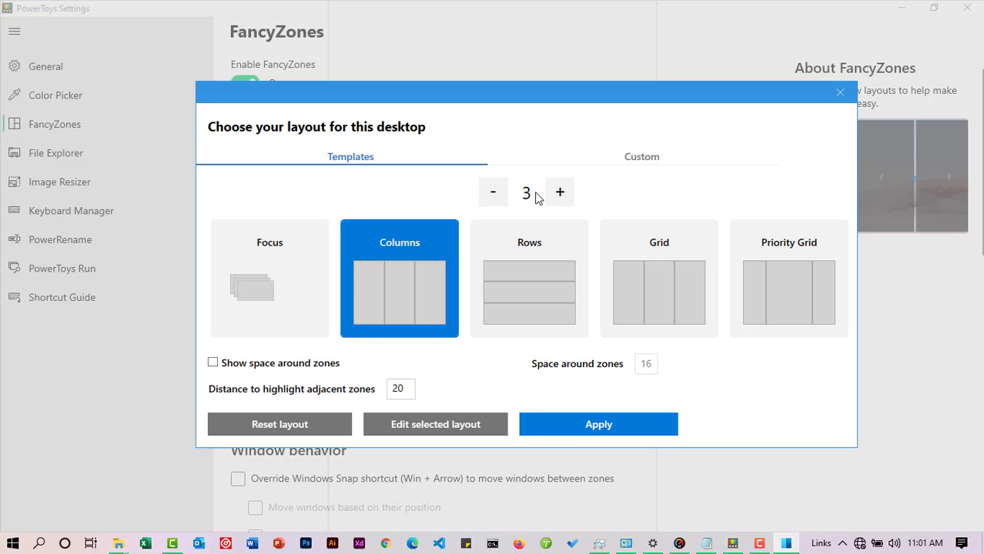
- Turn on the space around zones and apply the three-zone Columns layout to the desktop
click(214, 362)
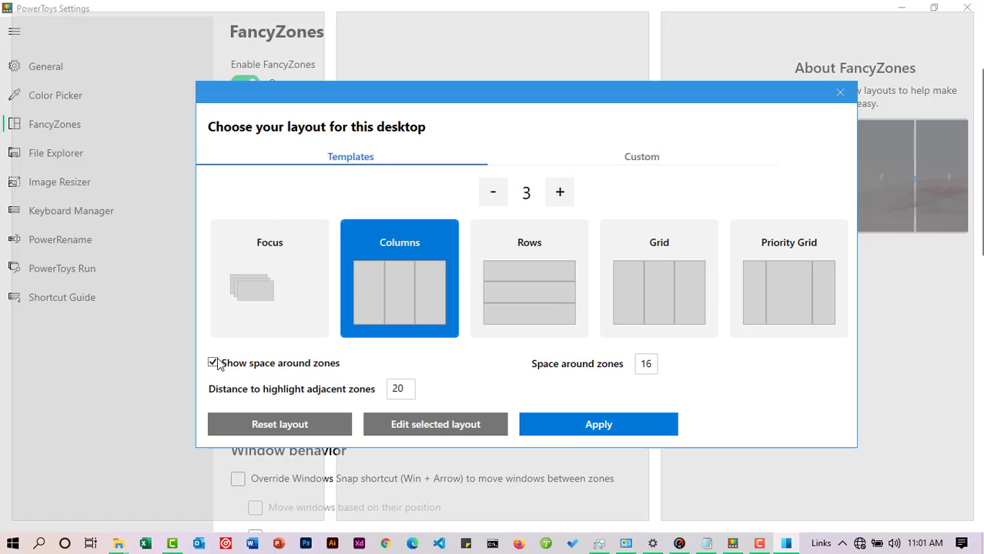
click(215, 364)
click(215, 365)
click(648, 364)
double_click(648, 364)
click(607, 426)
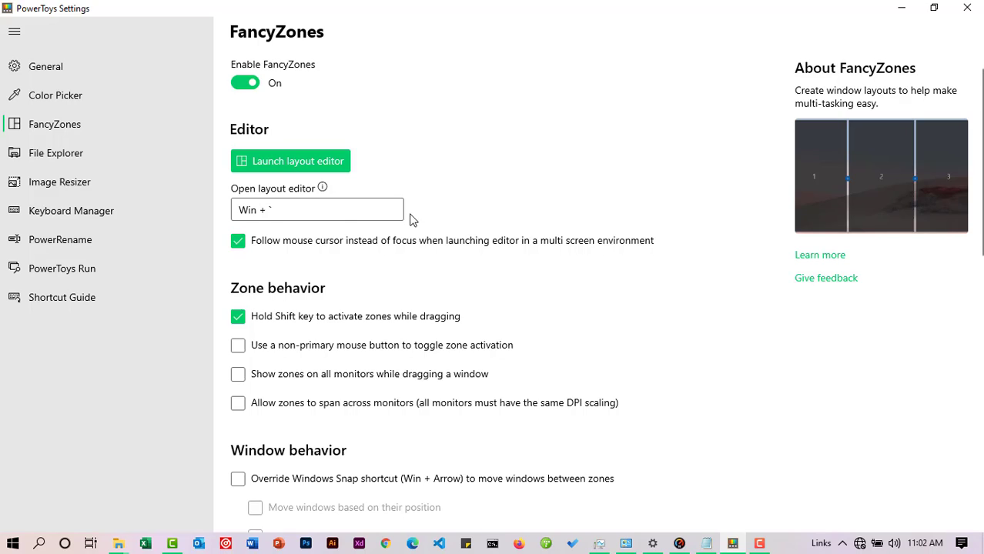
- Take the PowerToys Settings window out of its maximized state and move it across the desktop with FancyZones zone snapping active
scroll(398, 231, down, 1)
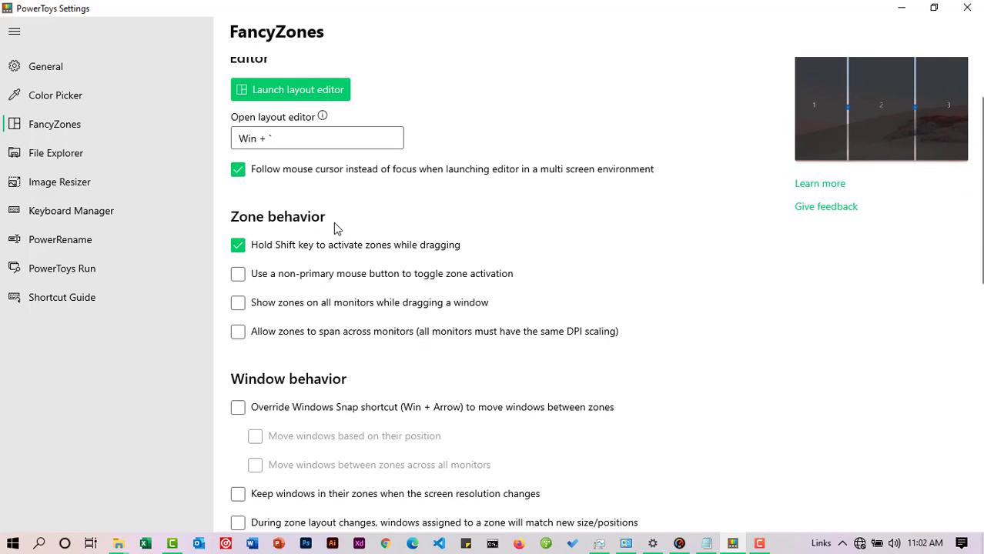
scroll(352, 235, down, 1)
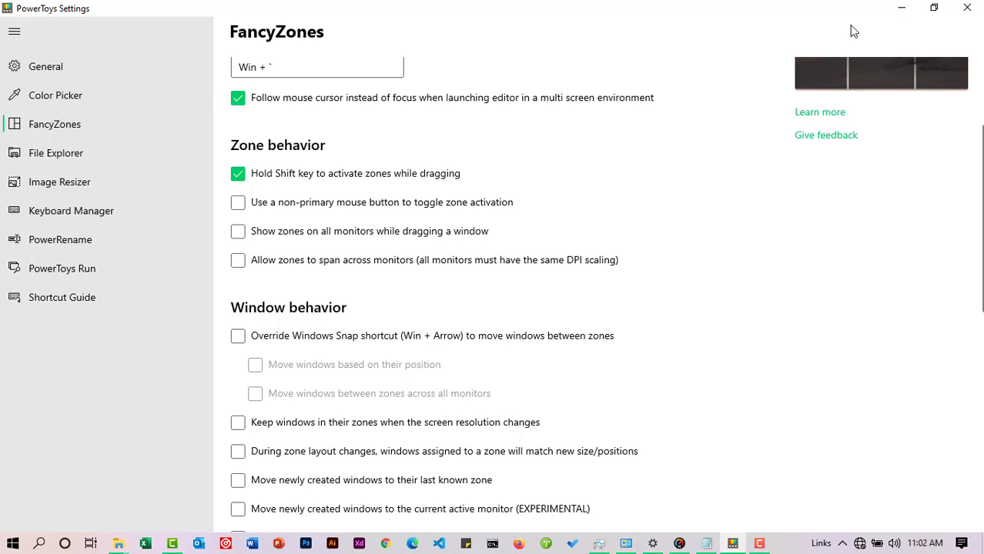
click(933, 8)
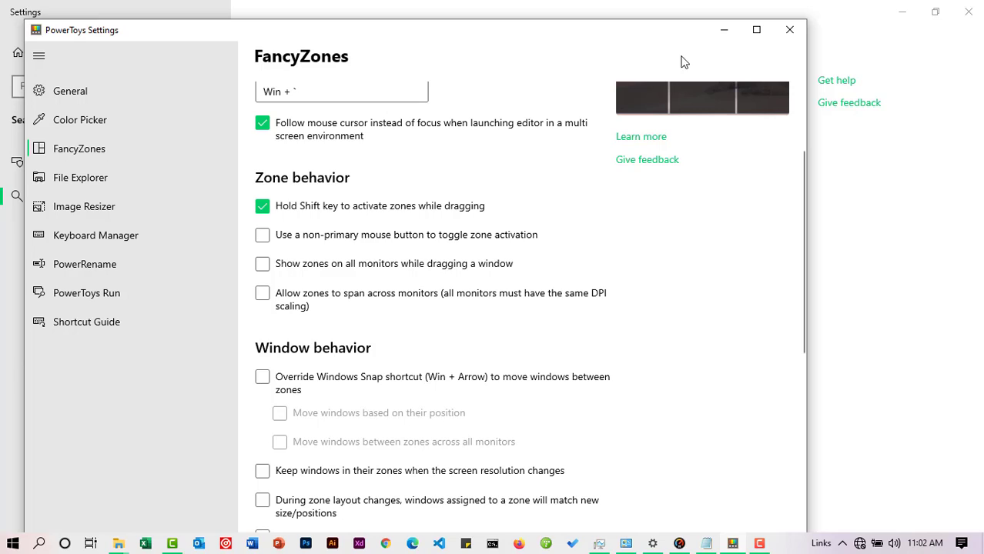
shift+click(709, 37)
drag(504, 32, 676, 81)
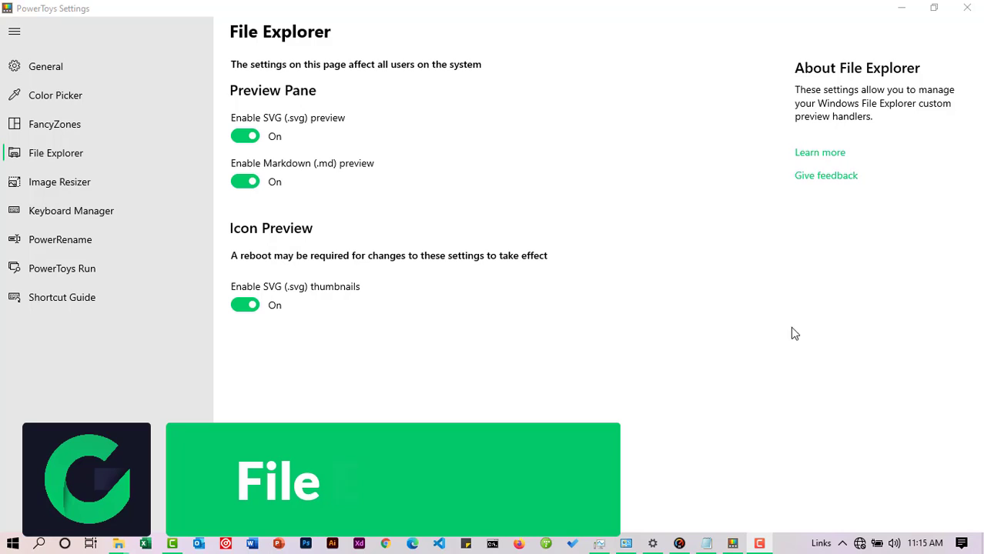
- Switch to the Landing page folder in File Explorer, turn on the preview pane, and preview the two whatsapp files
mouse_move(119, 544)
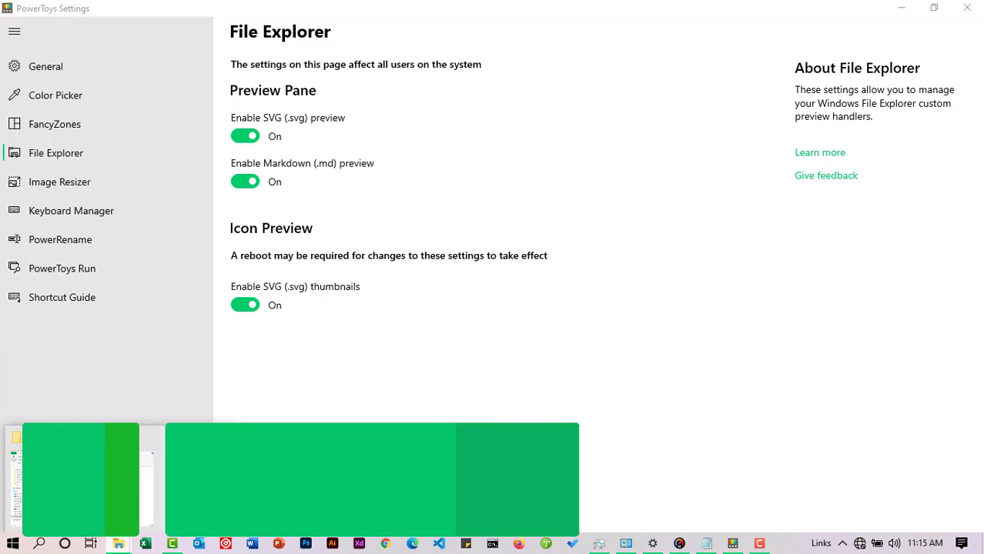
click(99, 484)
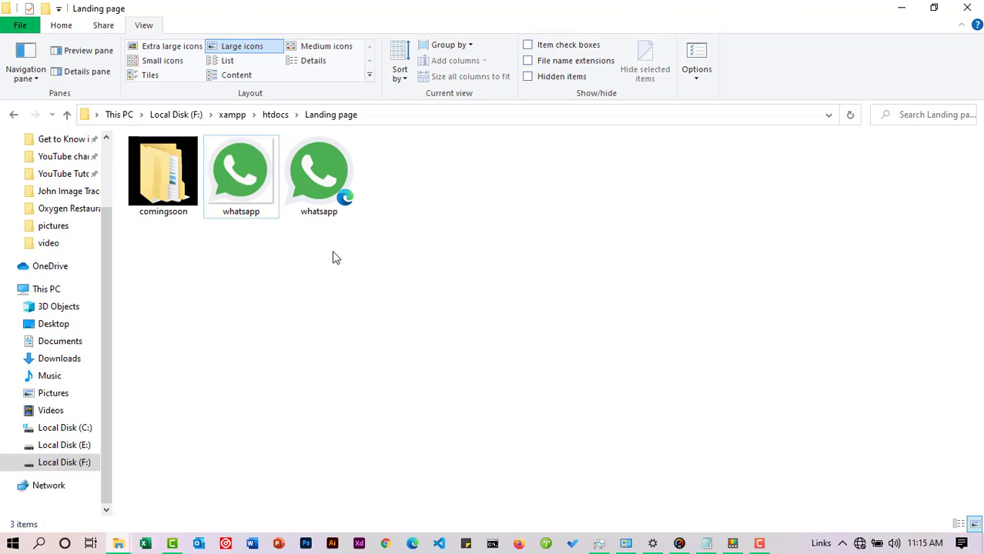
click(88, 51)
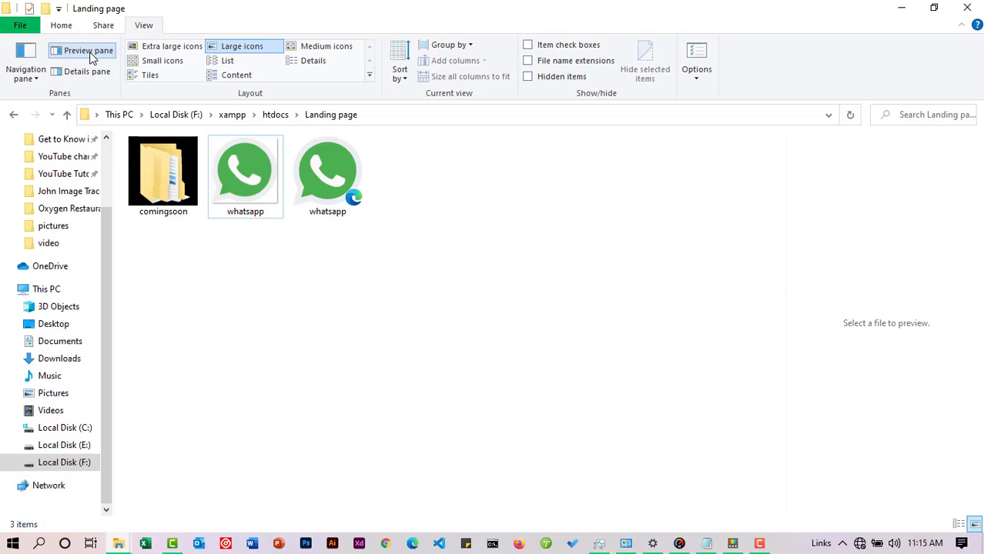
click(245, 175)
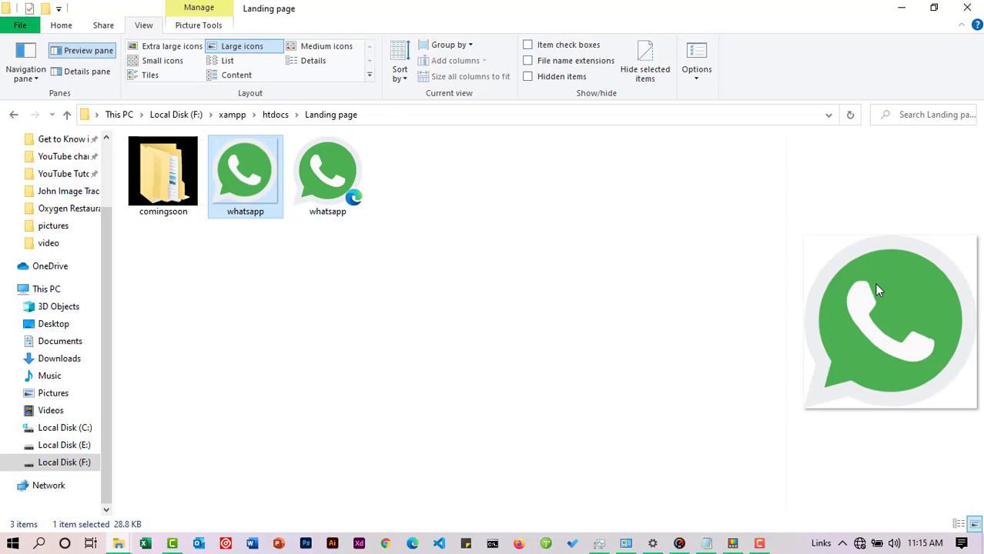
click(430, 283)
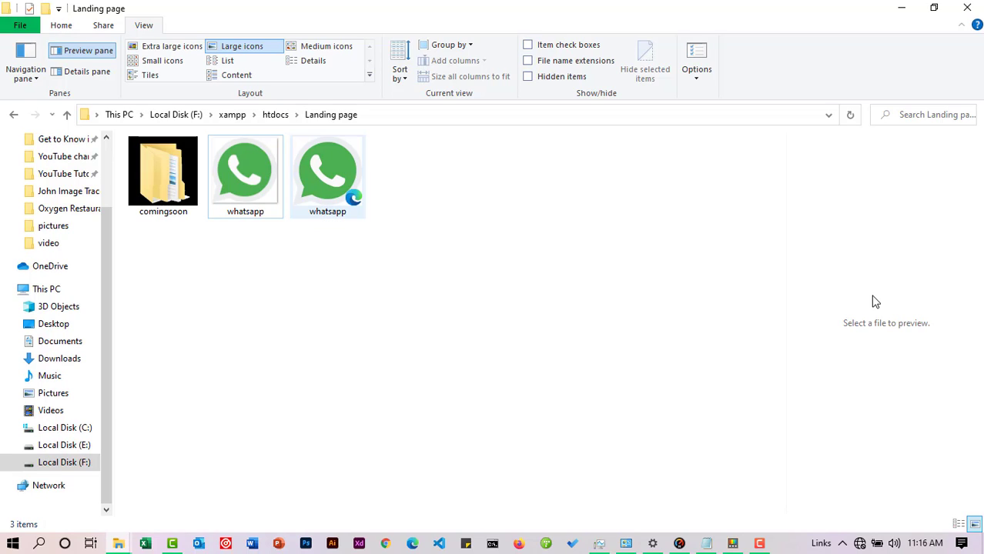
click(354, 186)
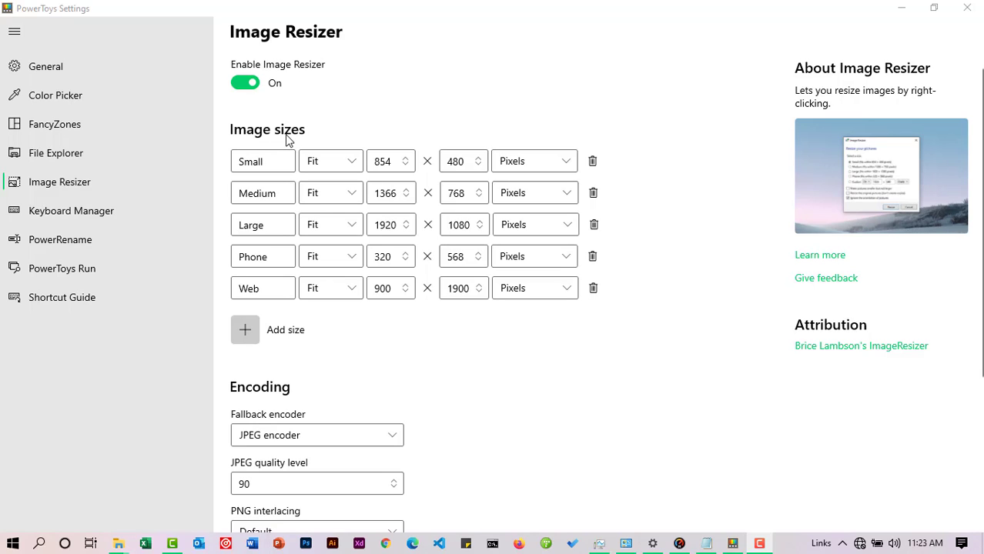
- Check the available fit modes and measurement units for the Small preset in Image Resizer's image sizes
click(350, 157)
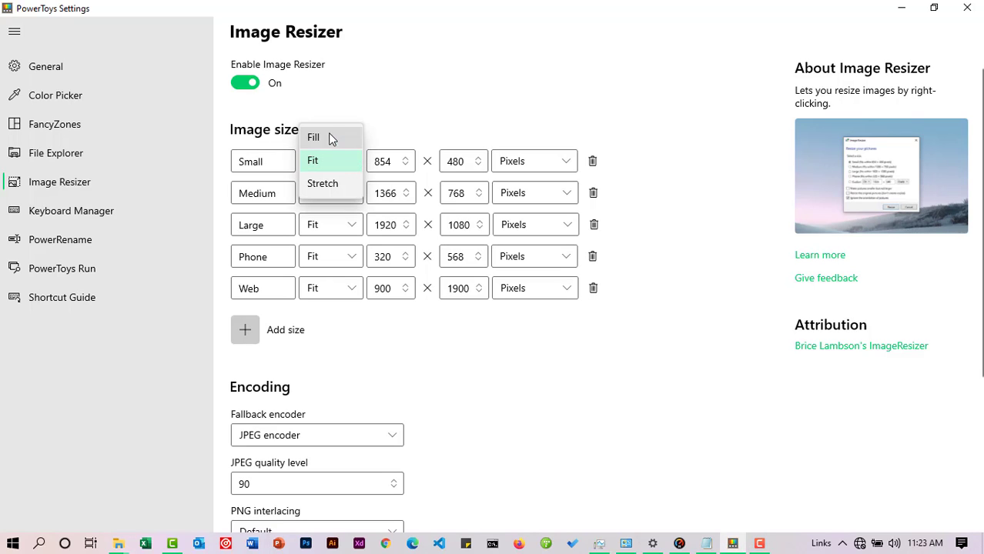
click(411, 122)
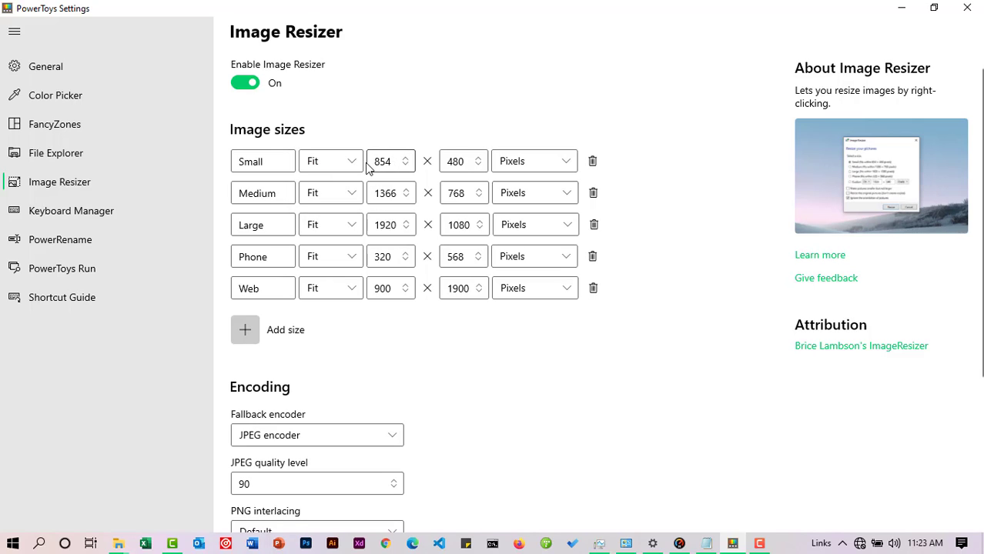
click(369, 167)
click(565, 163)
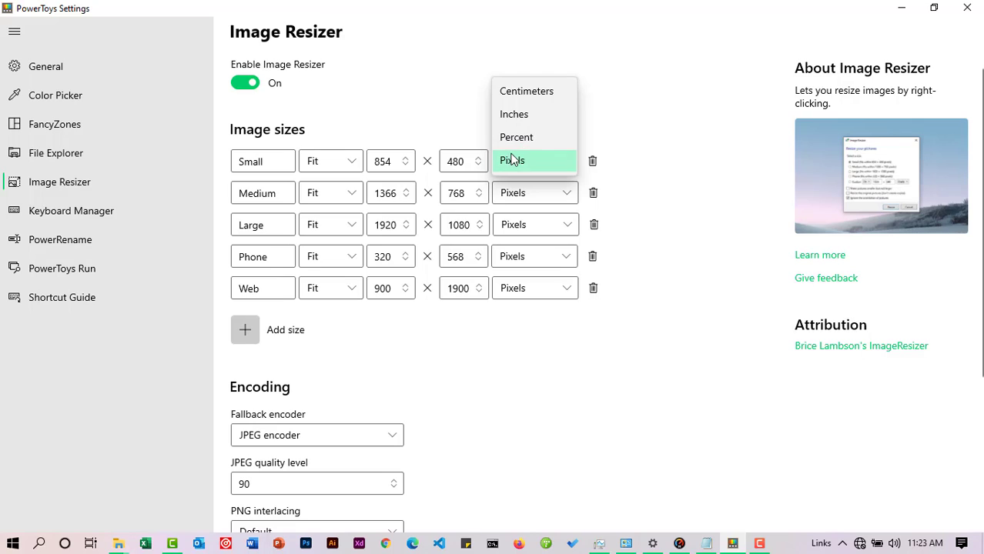
click(625, 121)
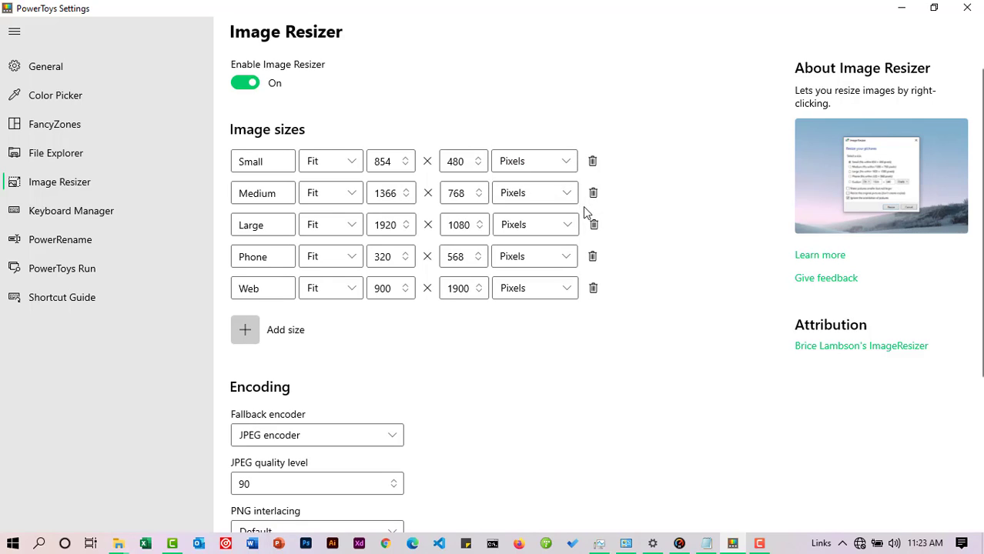
- Add a blank image size below the Web preset and delete it again
click(250, 331)
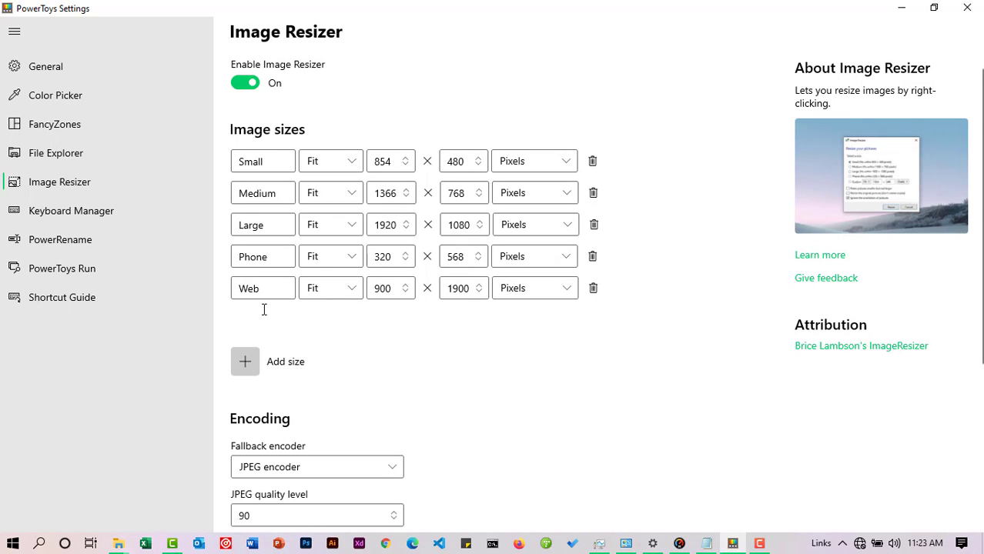
scroll(254, 301, down, 2)
click(255, 253)
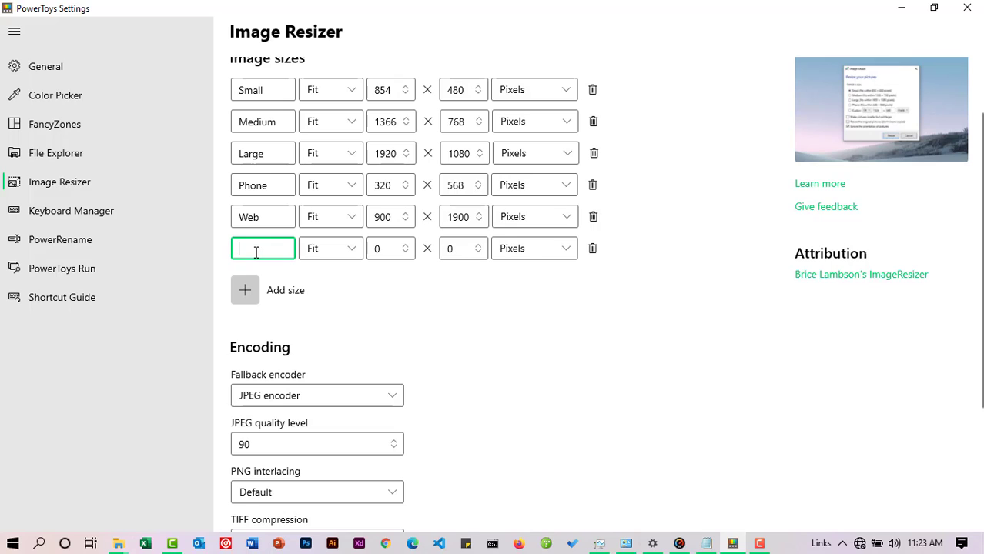
click(592, 247)
- Examine the Image Resizer encoding choices for fallback encoder, PNG interlacing and TIFF compression
scroll(566, 301, down, 3)
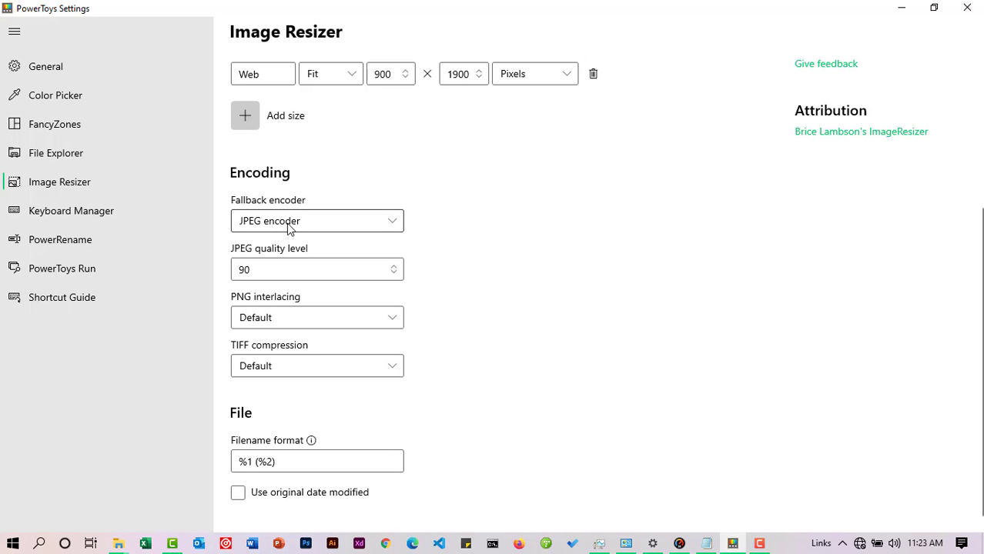
click(264, 223)
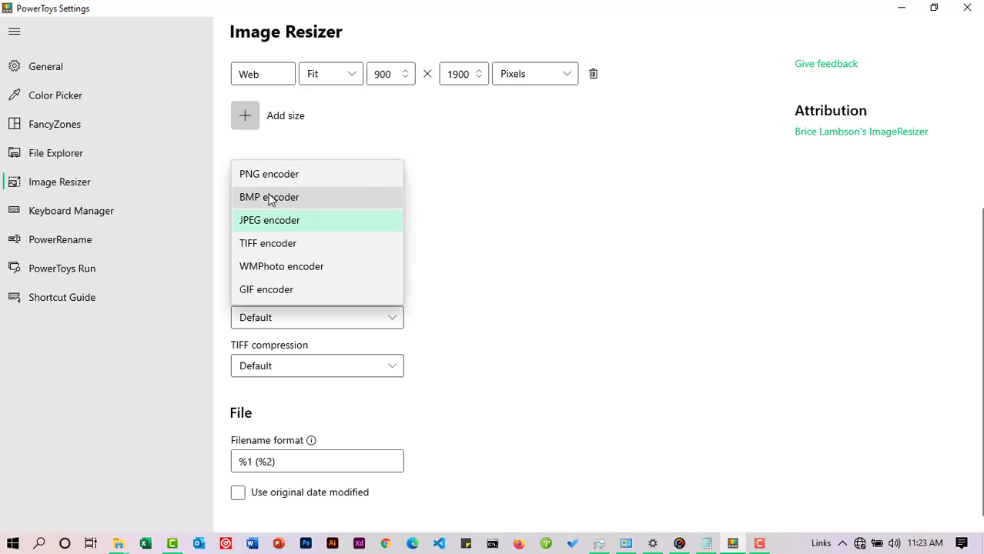
click(478, 218)
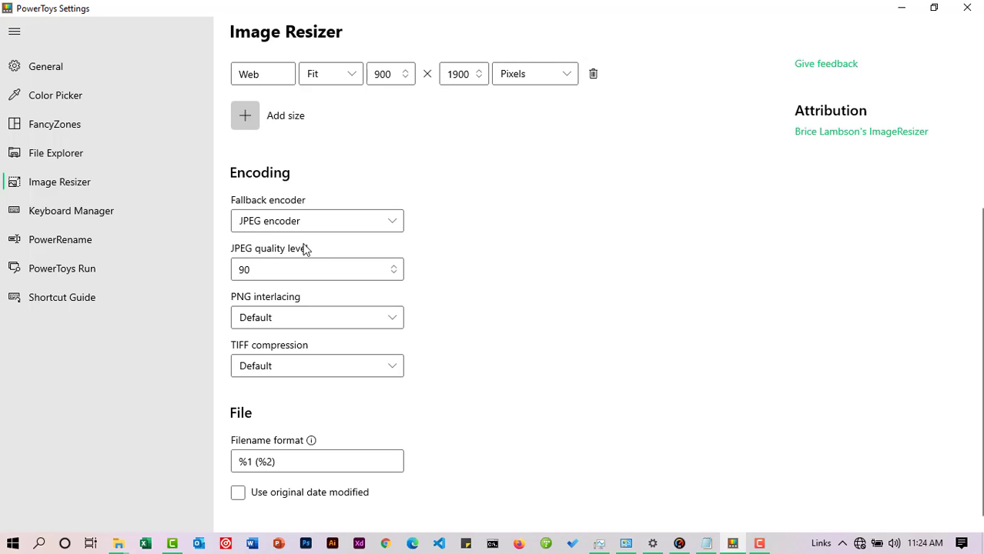
scroll(374, 250, down, 1)
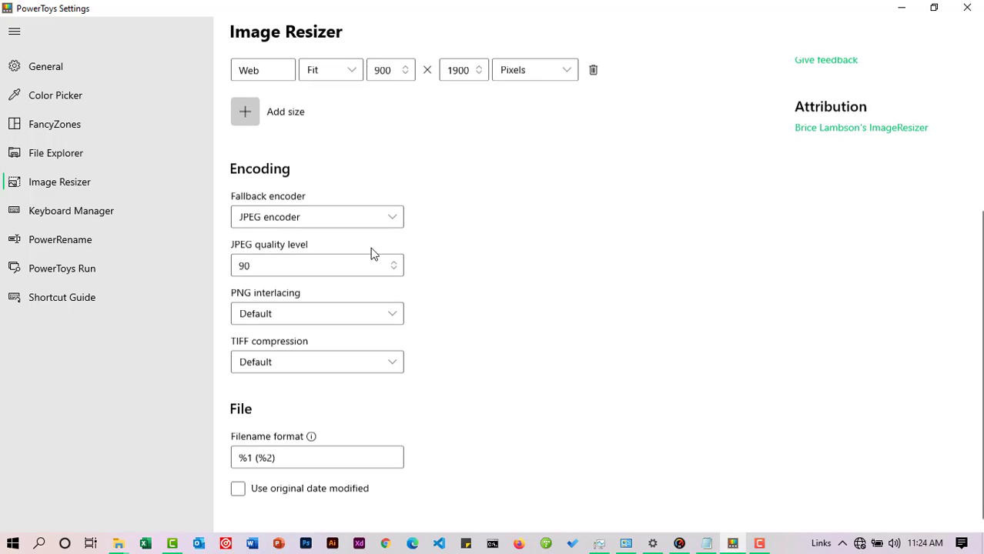
click(295, 315)
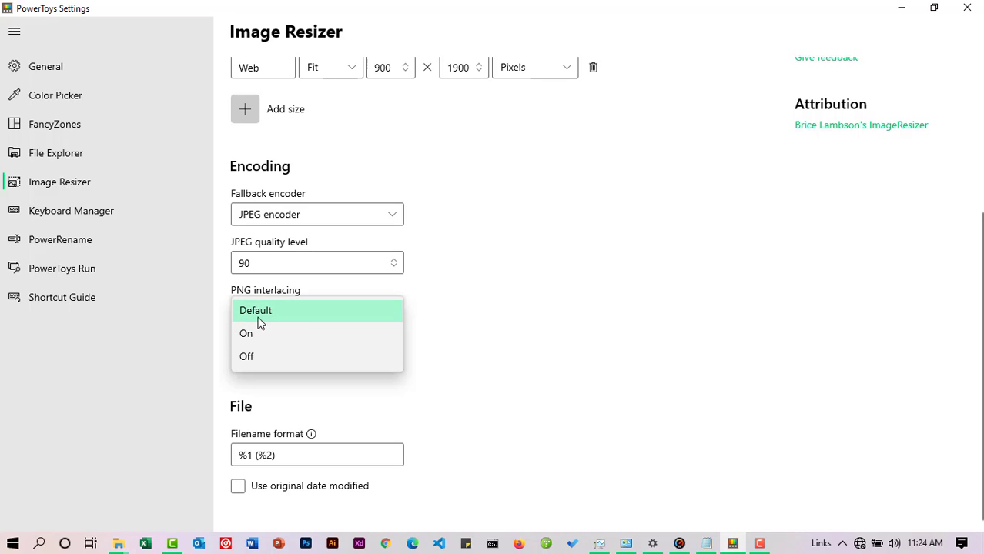
click(444, 325)
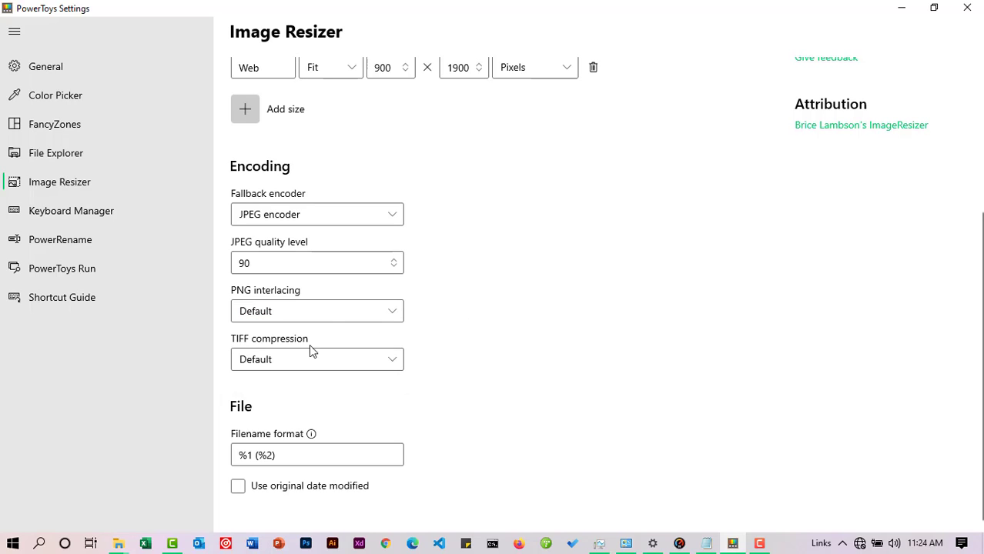
click(281, 359)
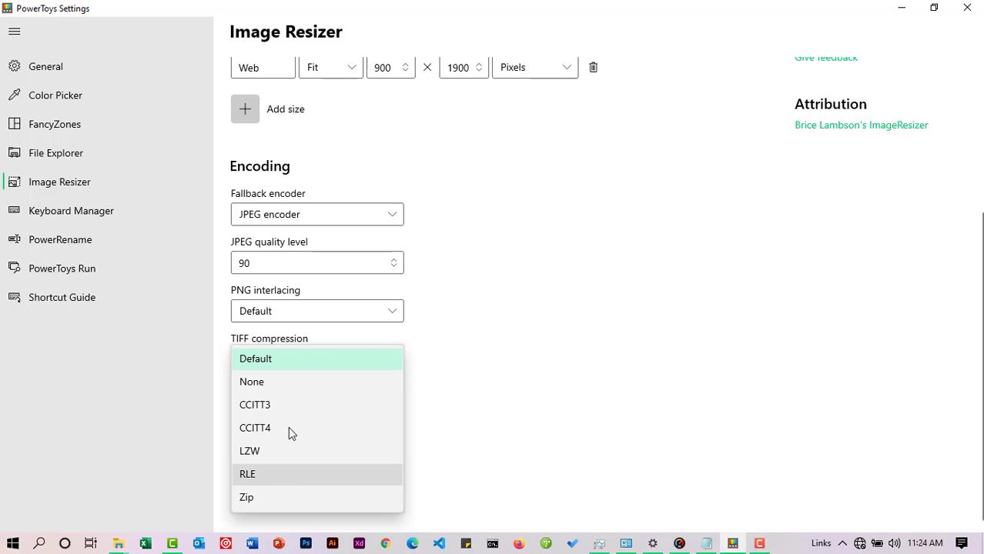
click(445, 351)
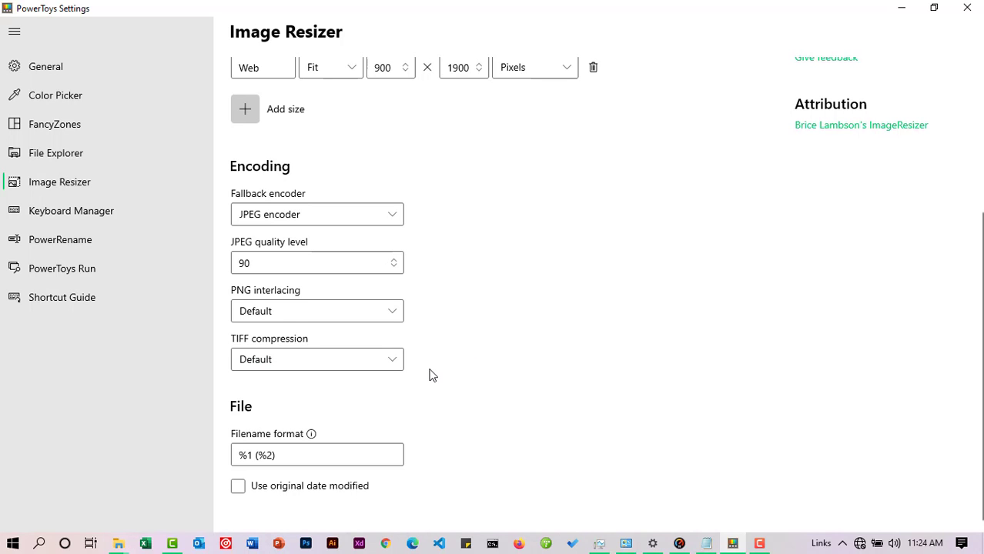
scroll(431, 375, up, 5)
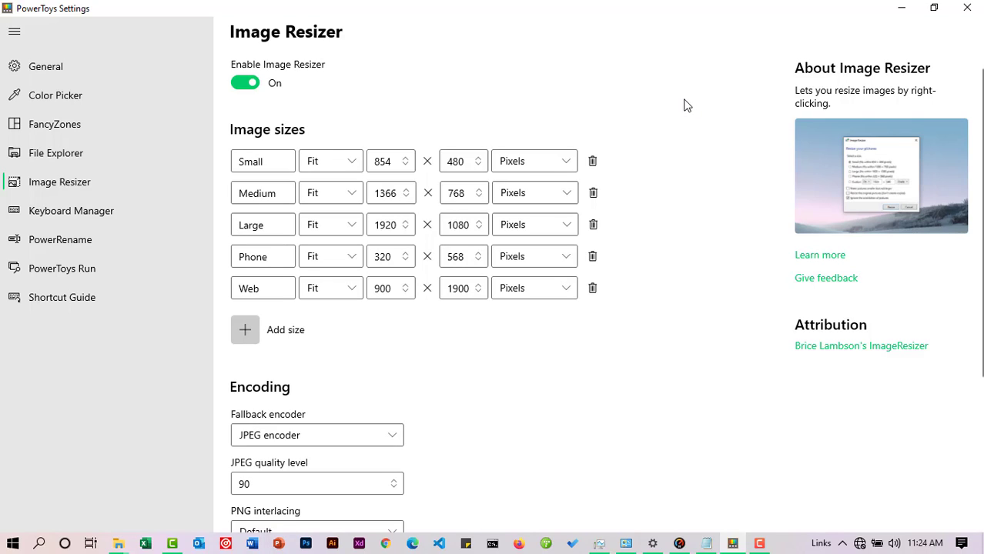
- Minimize PowerToys Settings and maximize the File Explorer window showing the sample images folder
click(901, 9)
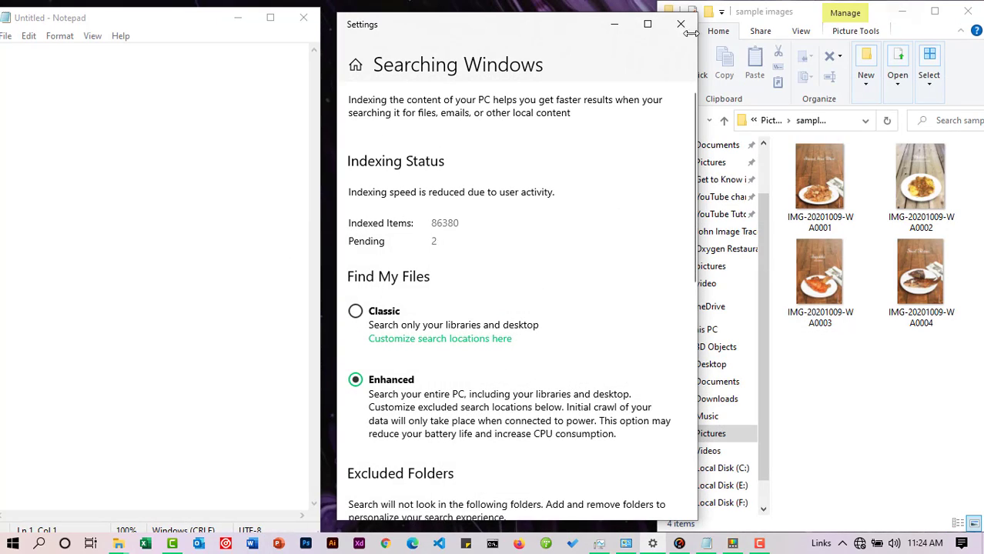
click(934, 11)
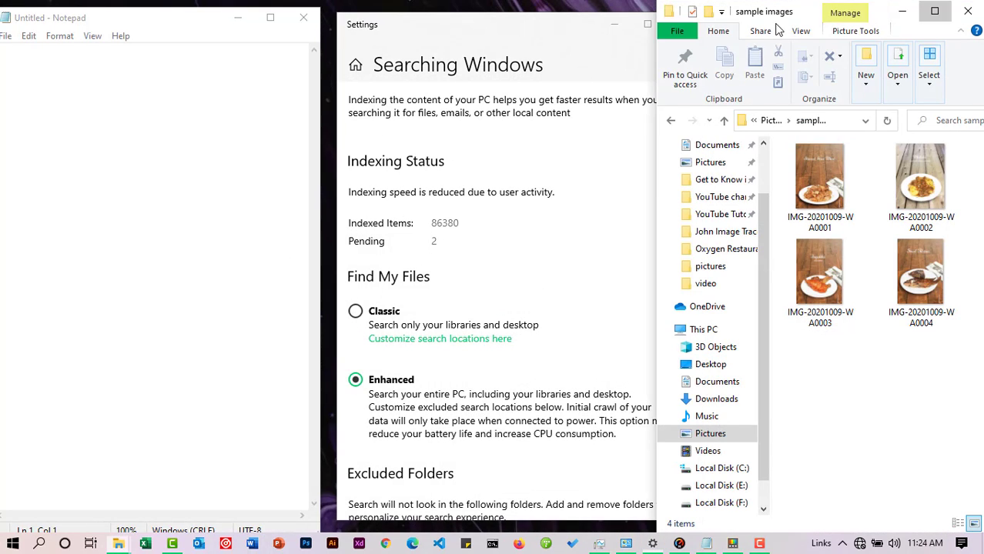
click(391, 228)
key(F2)
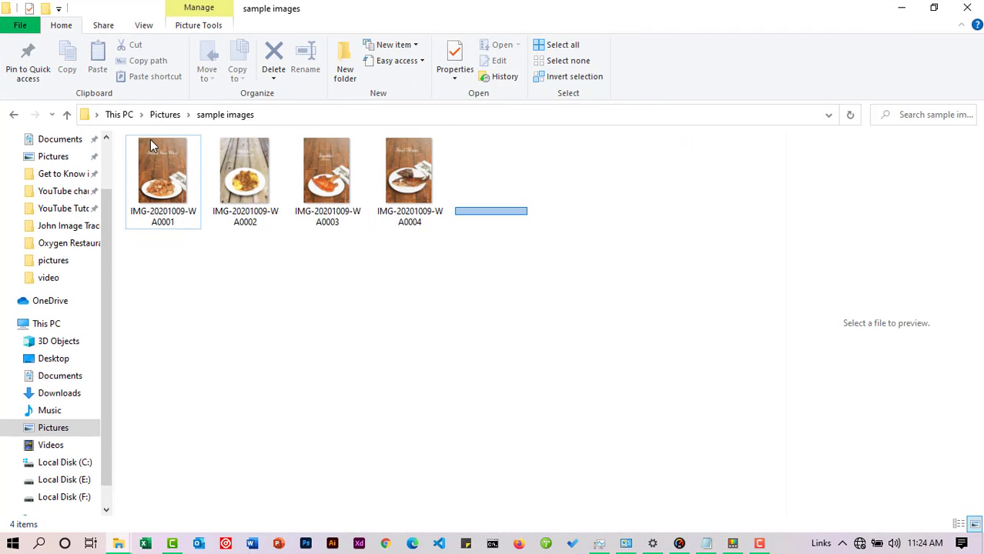
drag(297, 246, 338, 277)
click(497, 273)
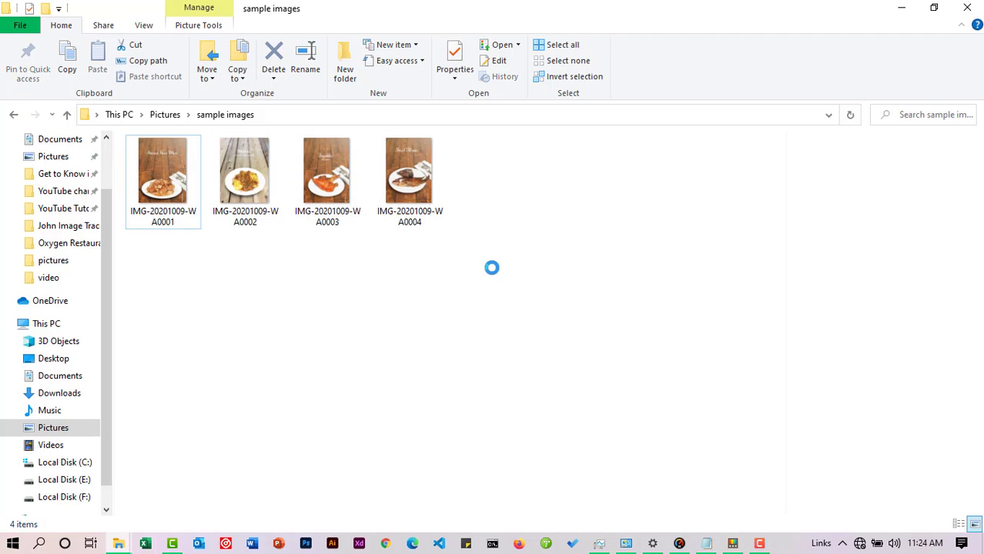
- Select all four pictures in the sample images folder and open them in Image Resizer
drag(477, 187, 209, 216)
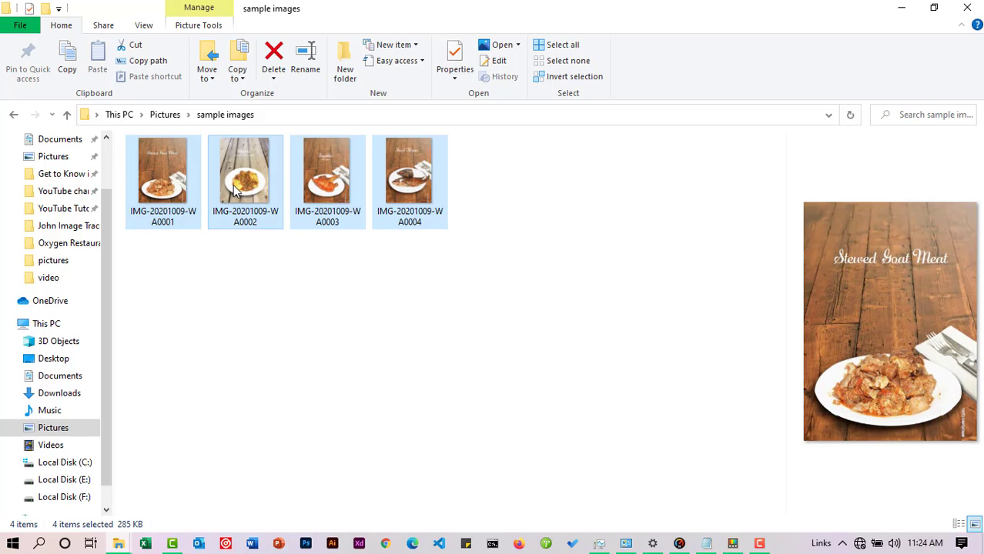
right_click(237, 192)
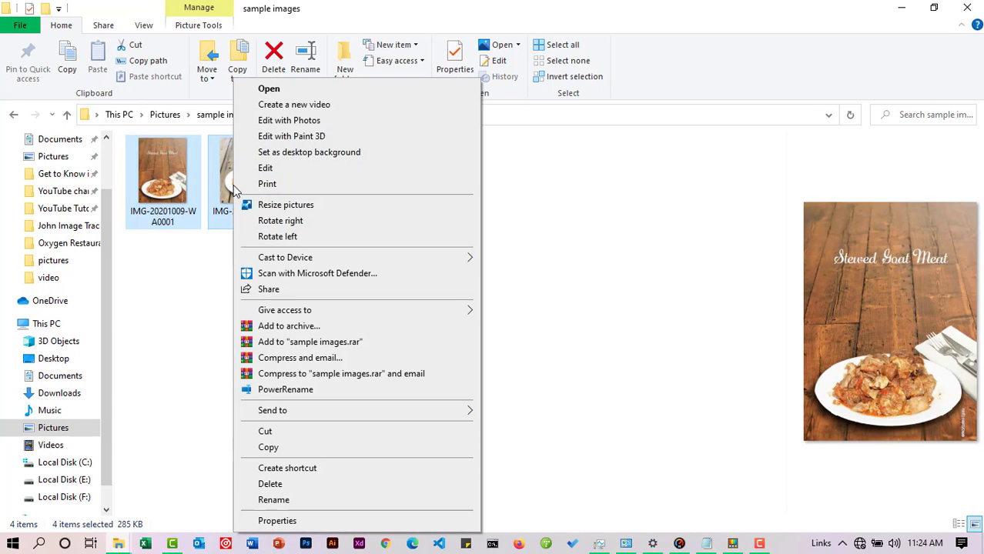
click(276, 207)
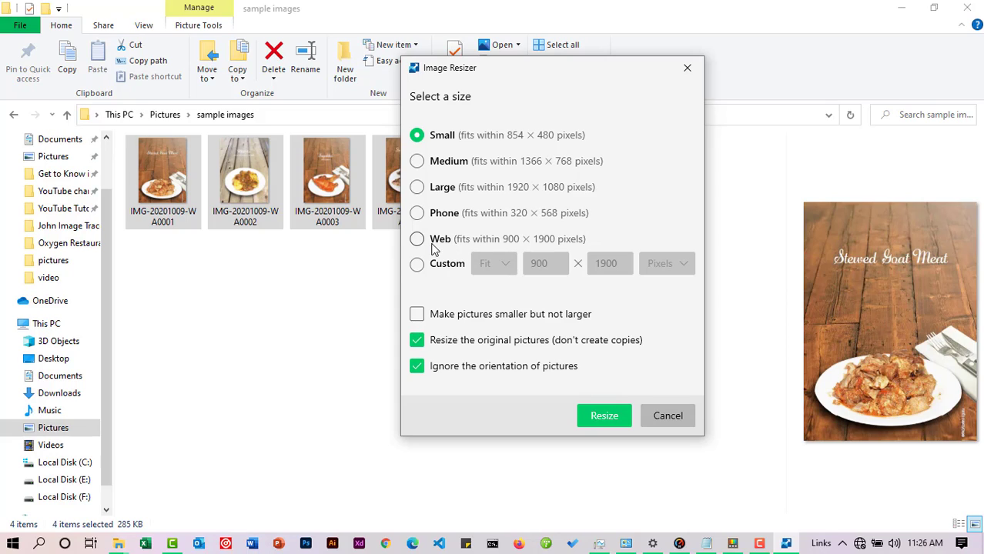
- Choose the Custom size in Image Resizer and review its fit modes, width and height fields, and measurement units
click(417, 264)
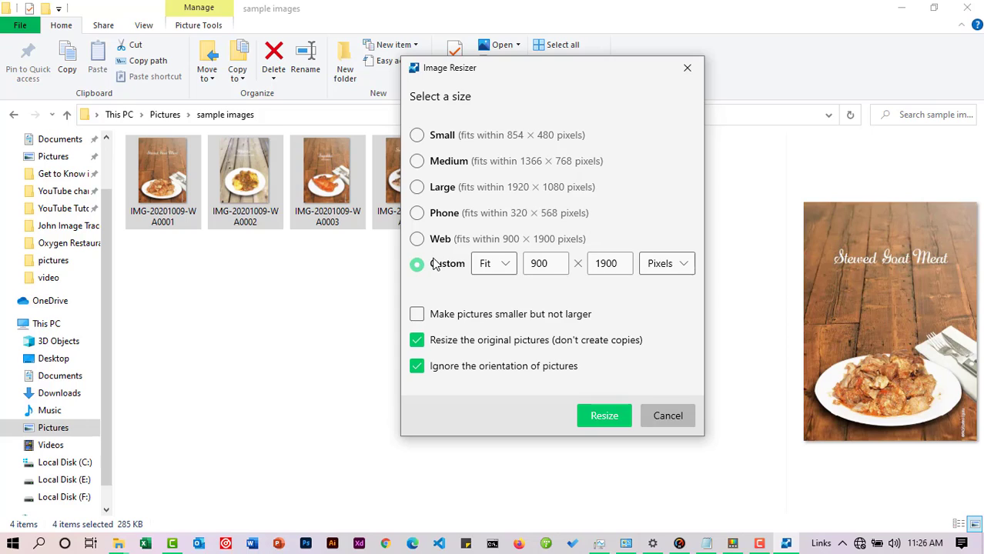
click(496, 269)
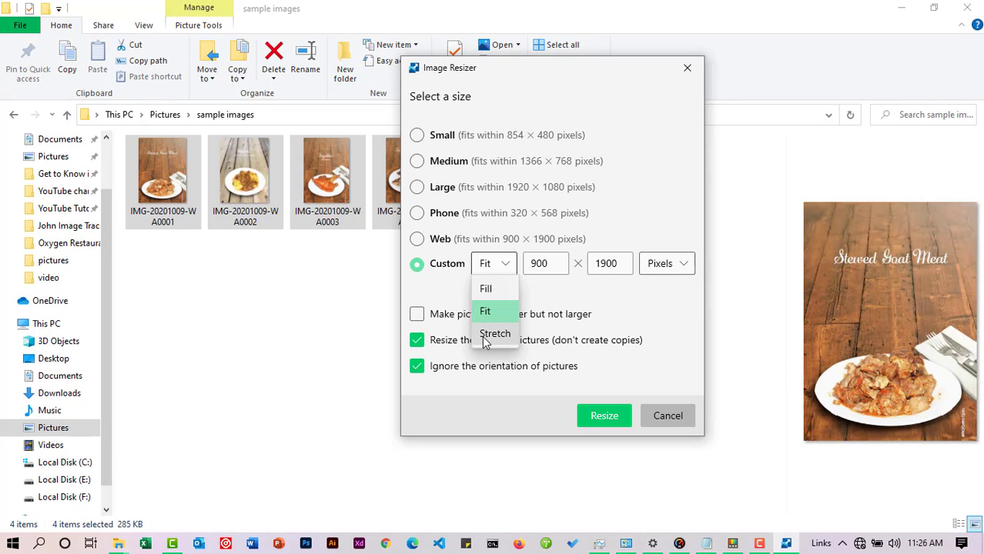
click(541, 268)
double_click(559, 264)
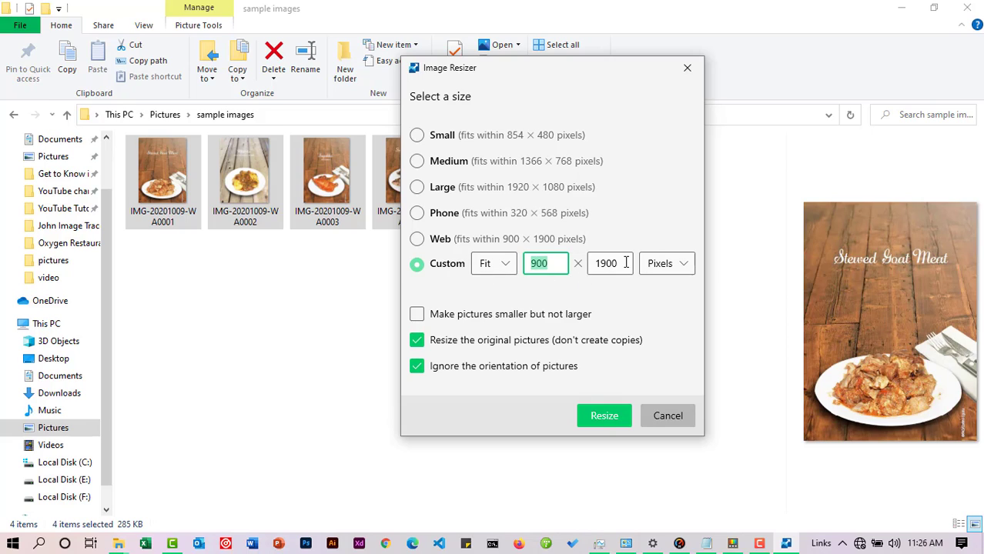
drag(626, 264, 509, 266)
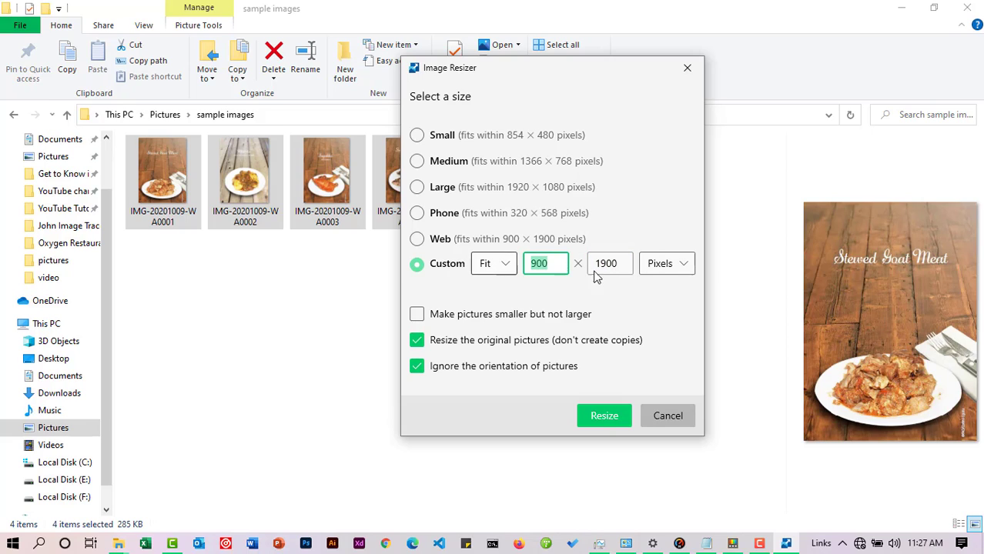
click(679, 263)
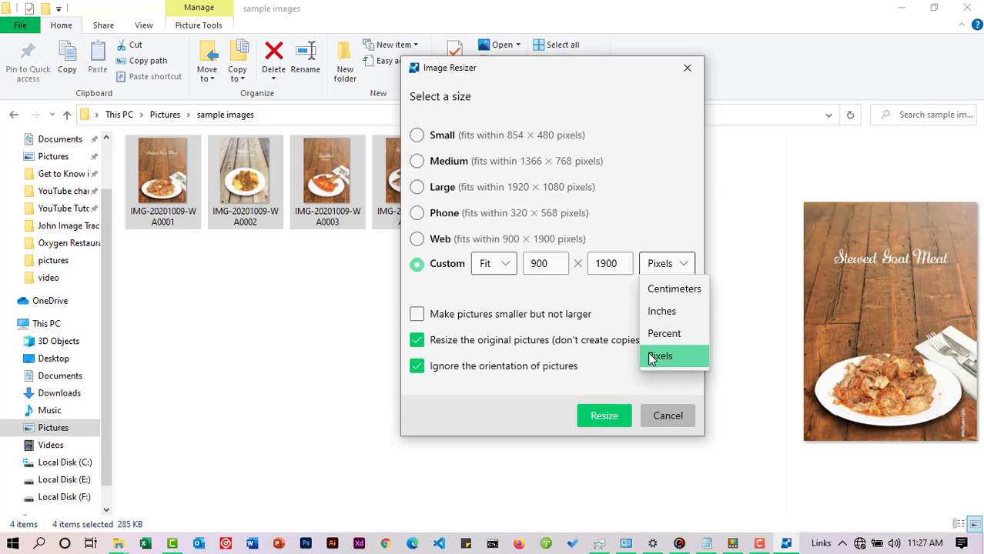
click(598, 299)
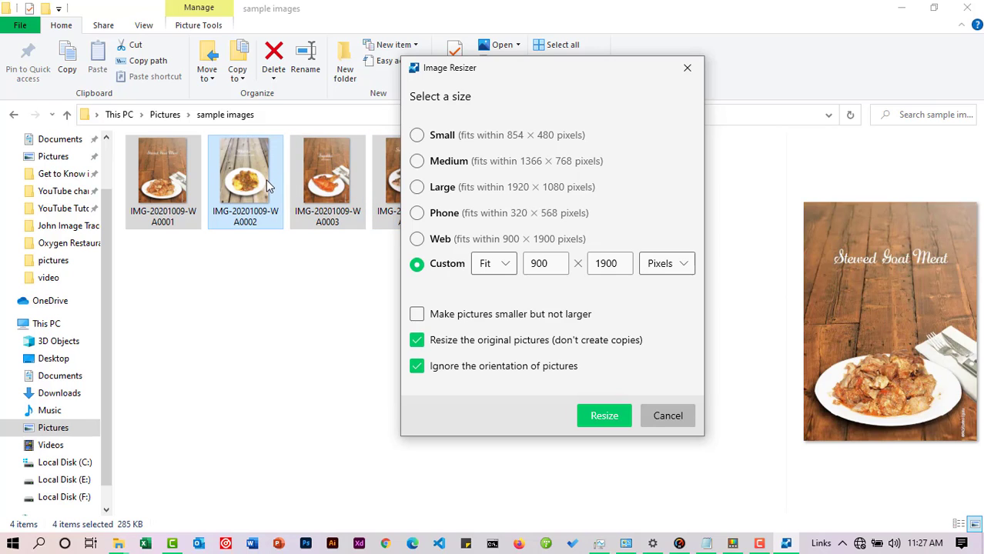
- Move the Image Resizer dialog aside and resize the original pictures to fit the custom 900 × 1900 pixels without creating copies
drag(505, 68, 613, 52)
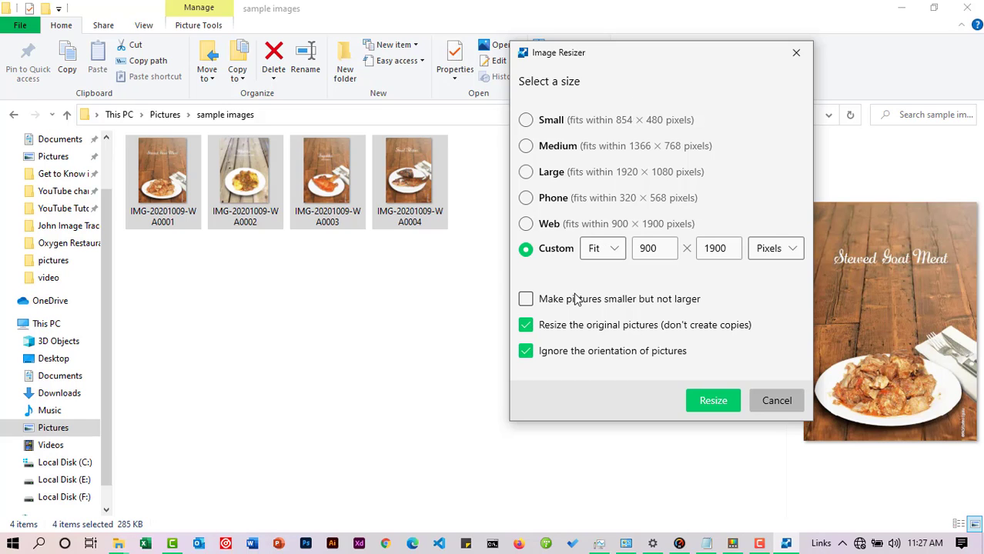
click(527, 325)
click(526, 326)
click(706, 403)
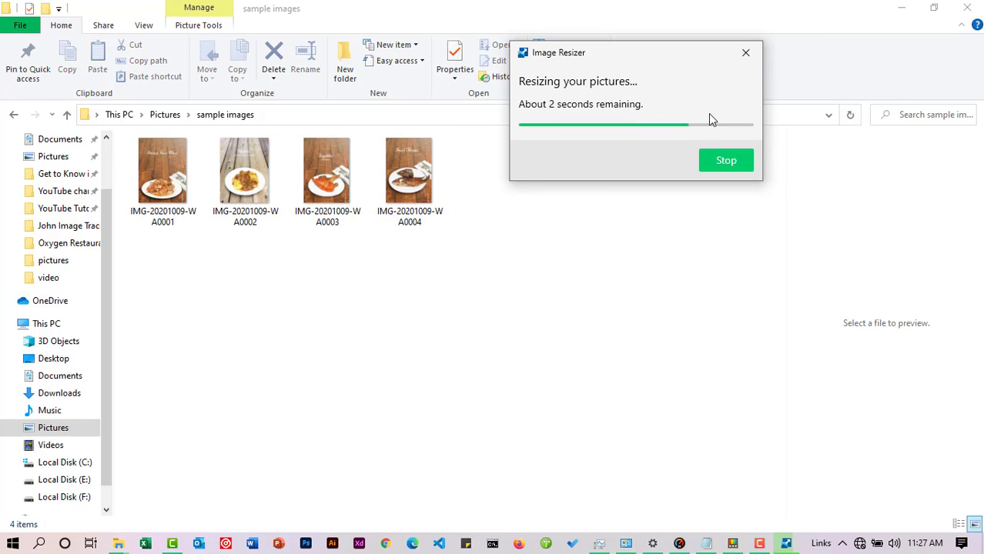
mouse_move(409, 181)
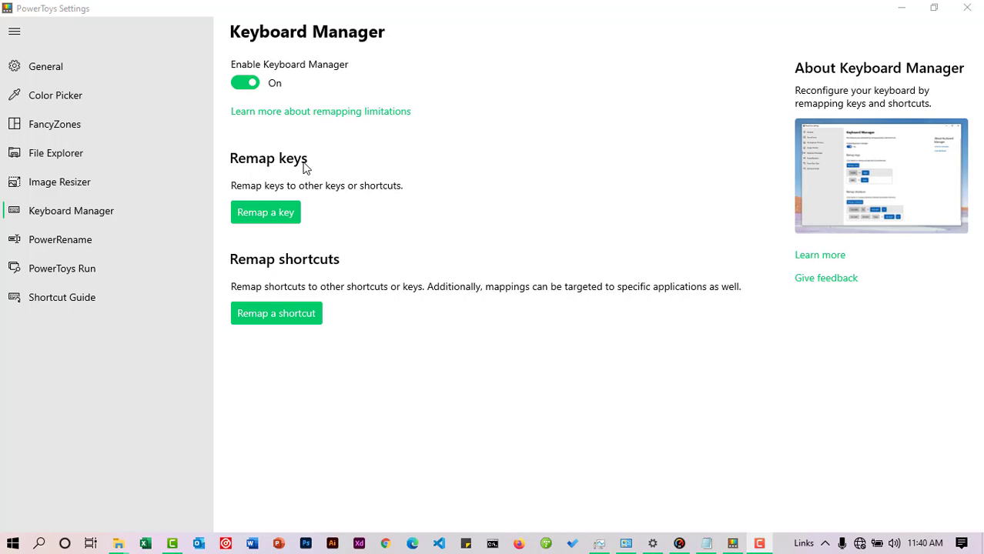
- Add a key remapping in Keyboard Manager with F11 as the key to change
click(282, 217)
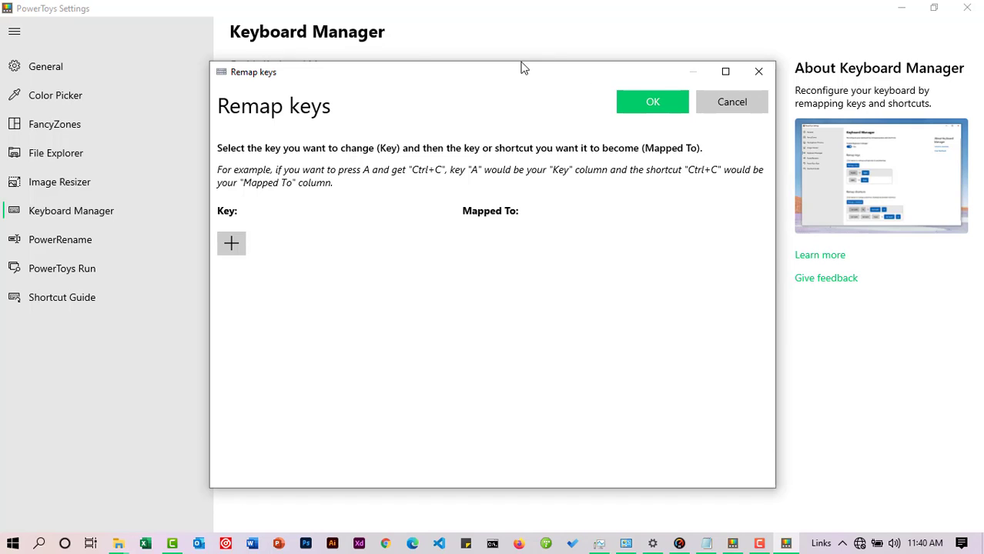
drag(528, 76, 528, 64)
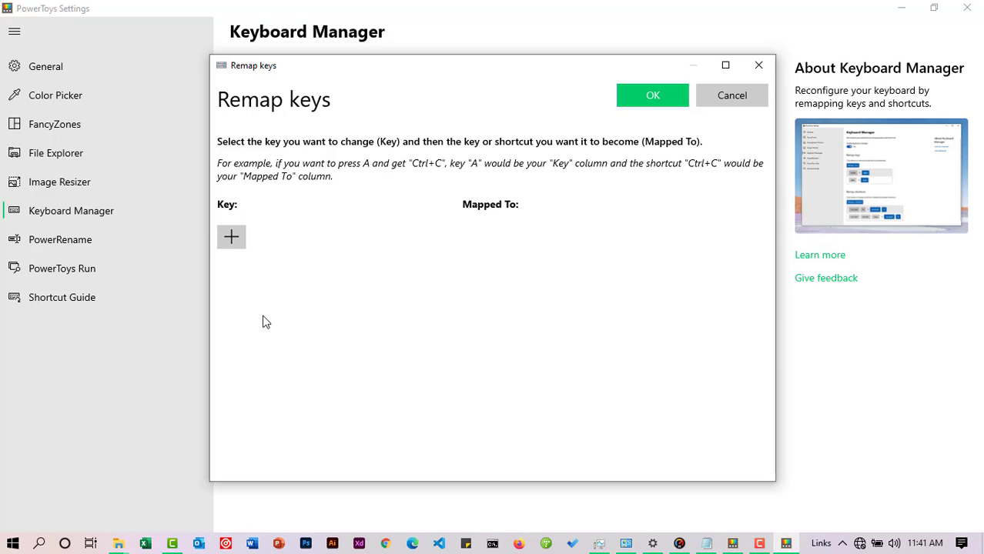
click(232, 238)
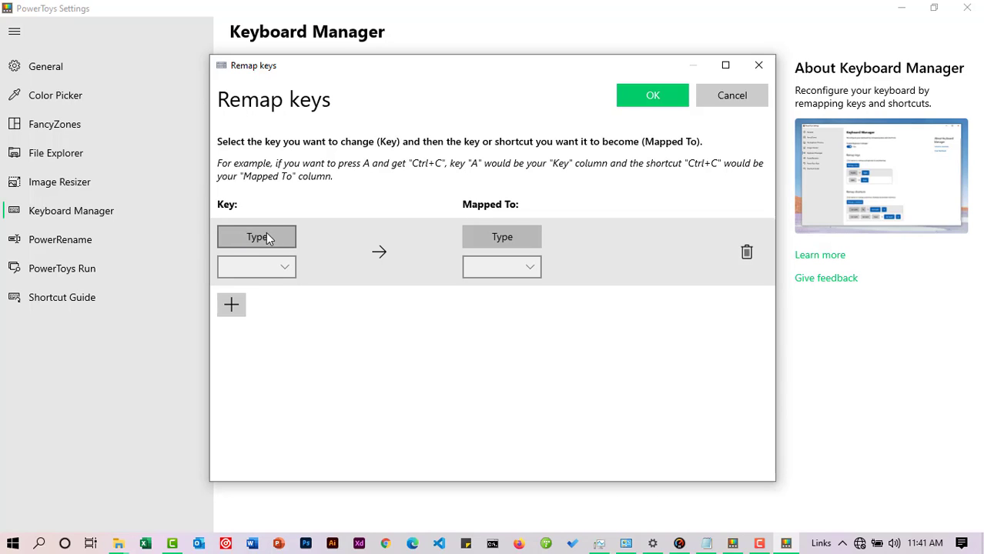
click(264, 237)
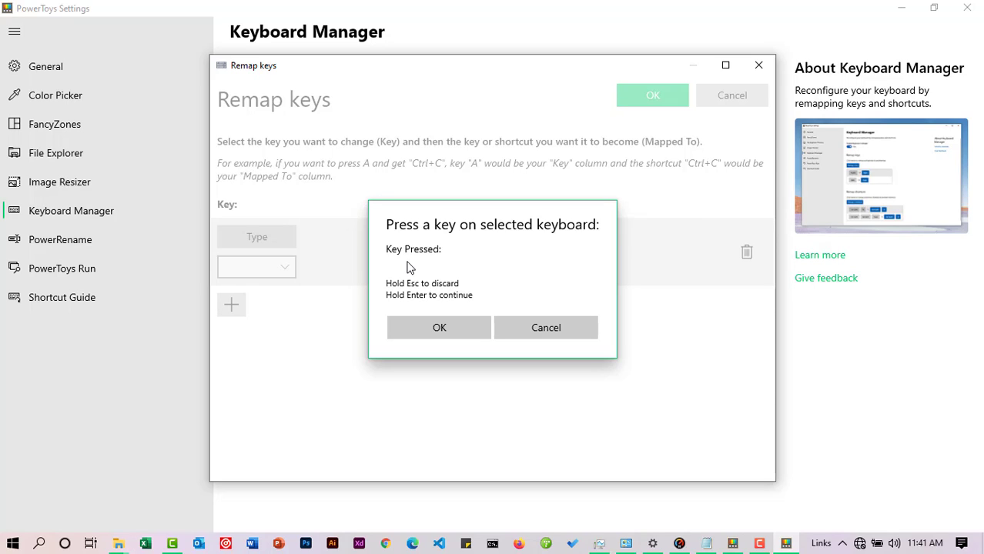
key(F11)
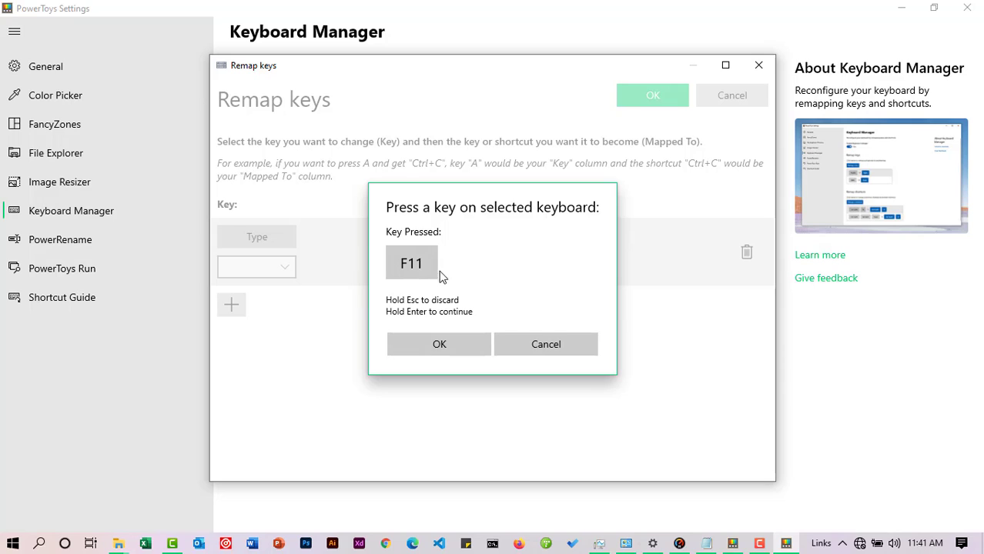
click(424, 338)
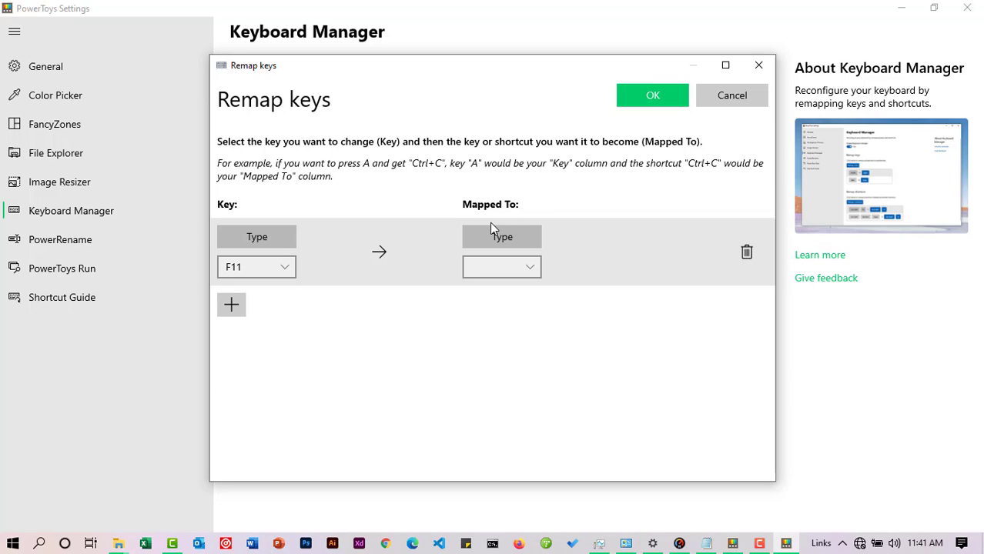
- Map F11 to Win (Left) and save the remapping, continuing despite the unassigned key
click(495, 237)
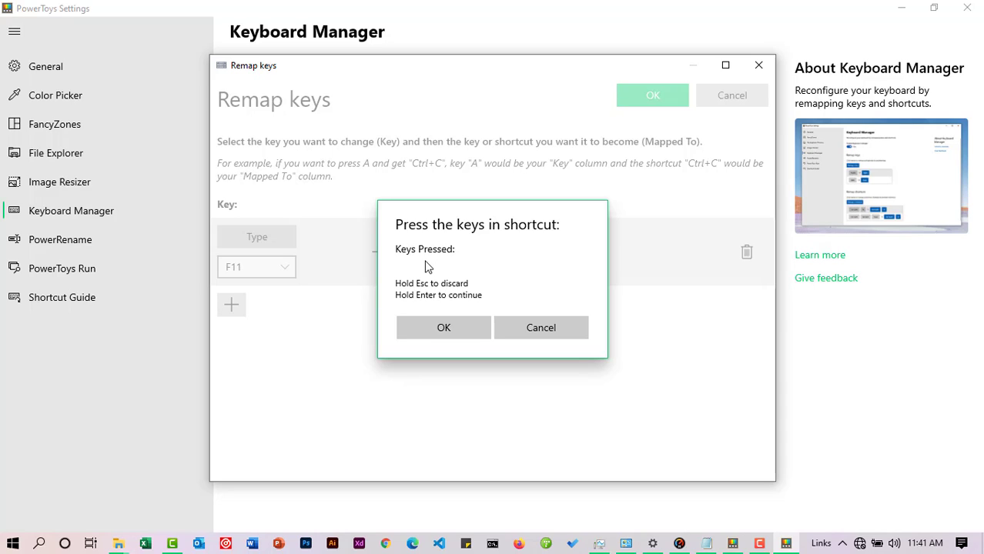
key(super)
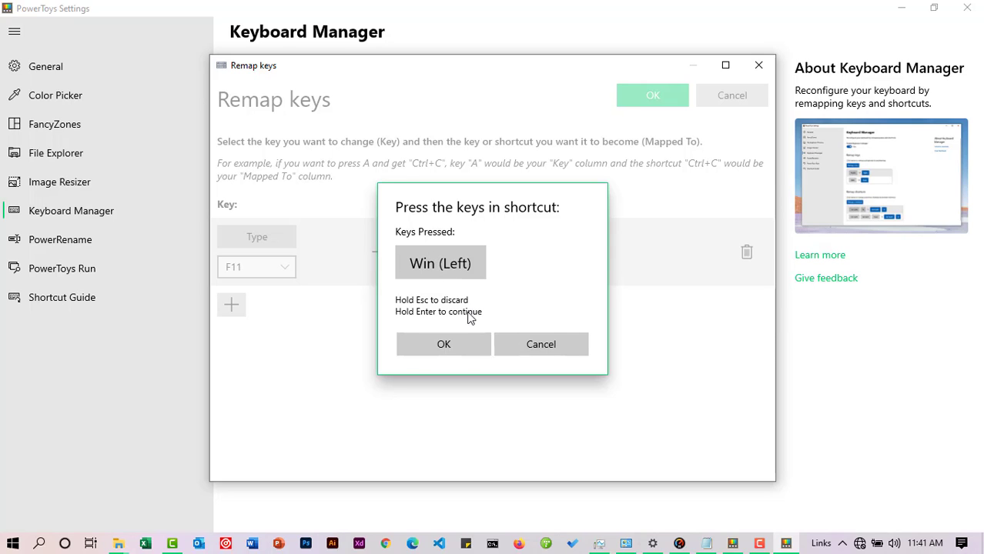
click(457, 342)
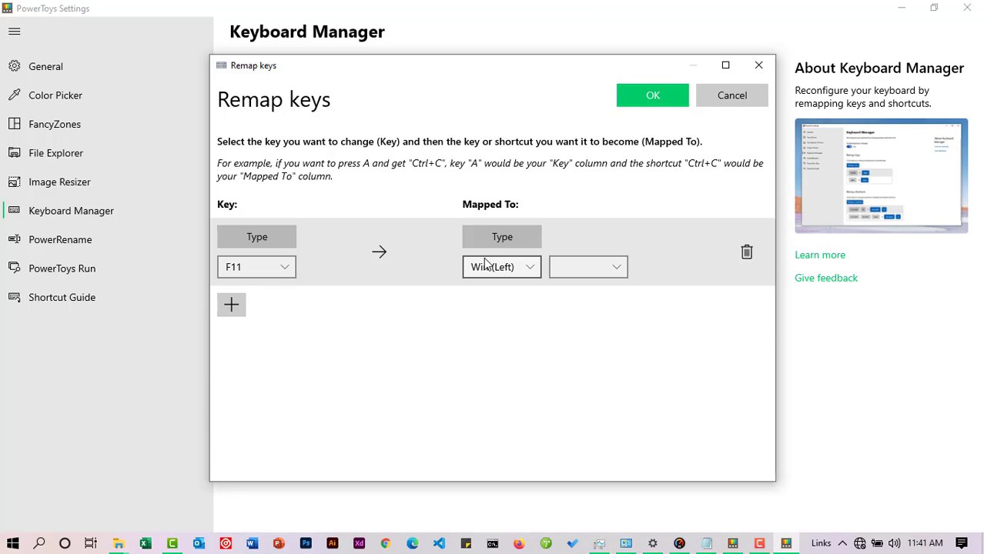
click(638, 105)
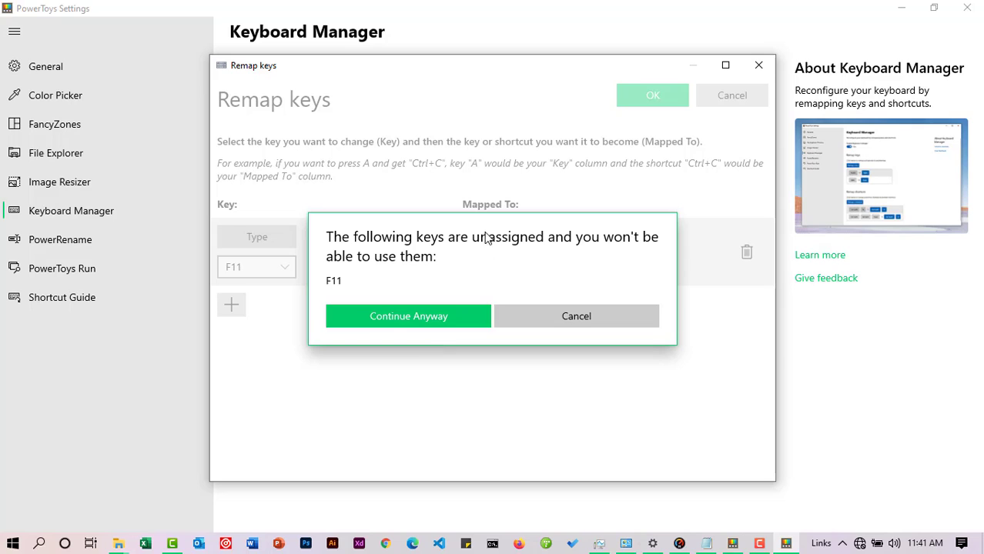
click(404, 313)
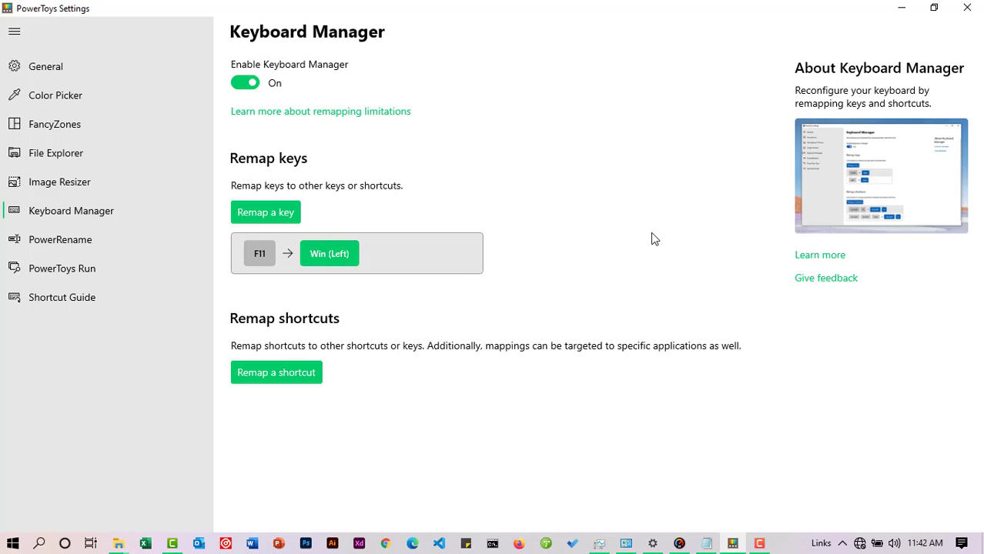
- Test the F11 remapping by opening and closing the Start menu with it
key(F11)
key(F11)
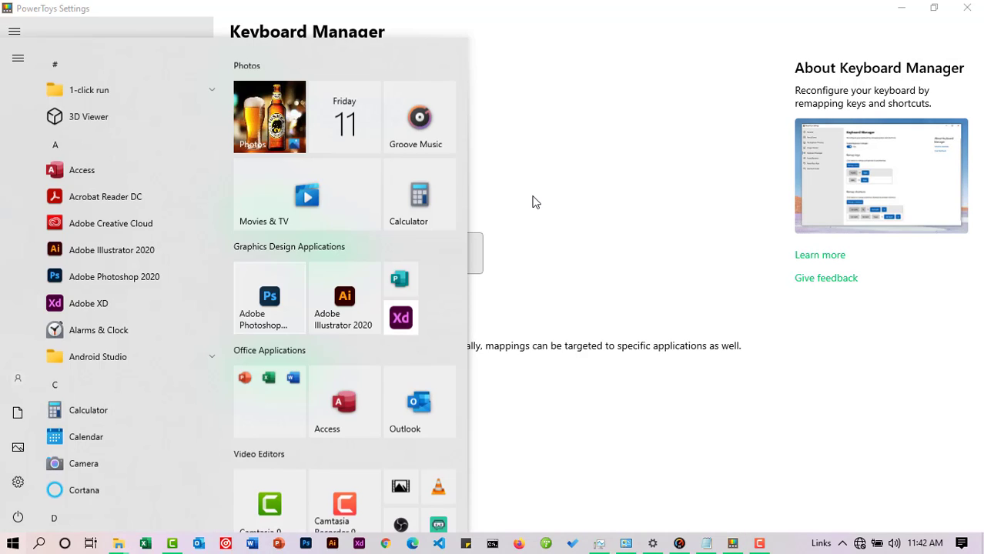
key(F11)
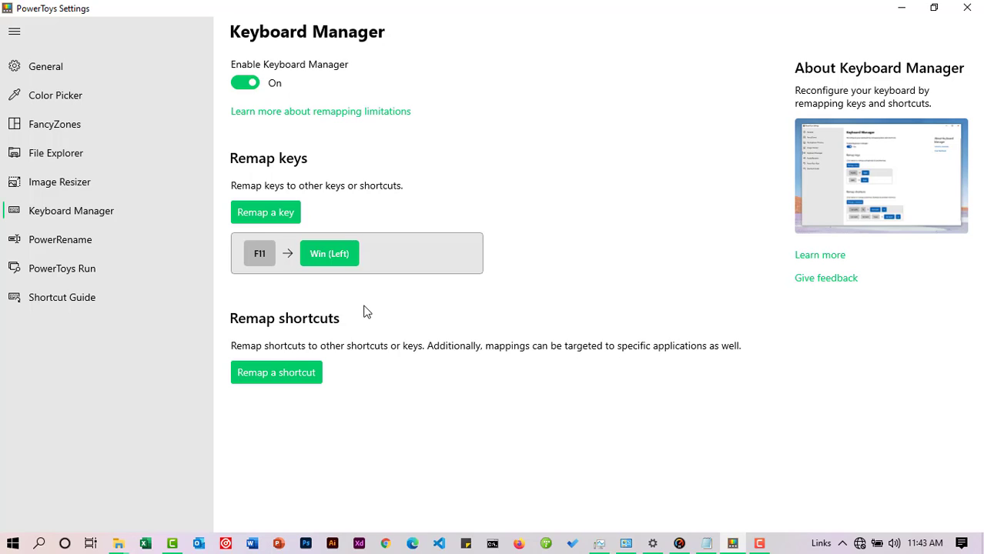
- Open the shortcut remapping editor in Keyboard Manager and view the PowerRename settings page
click(259, 372)
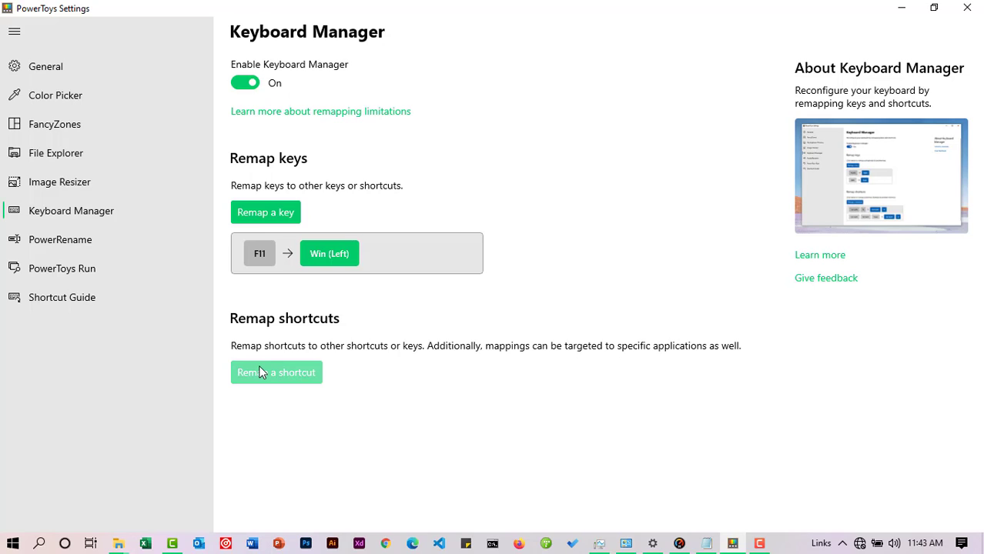
click(182, 241)
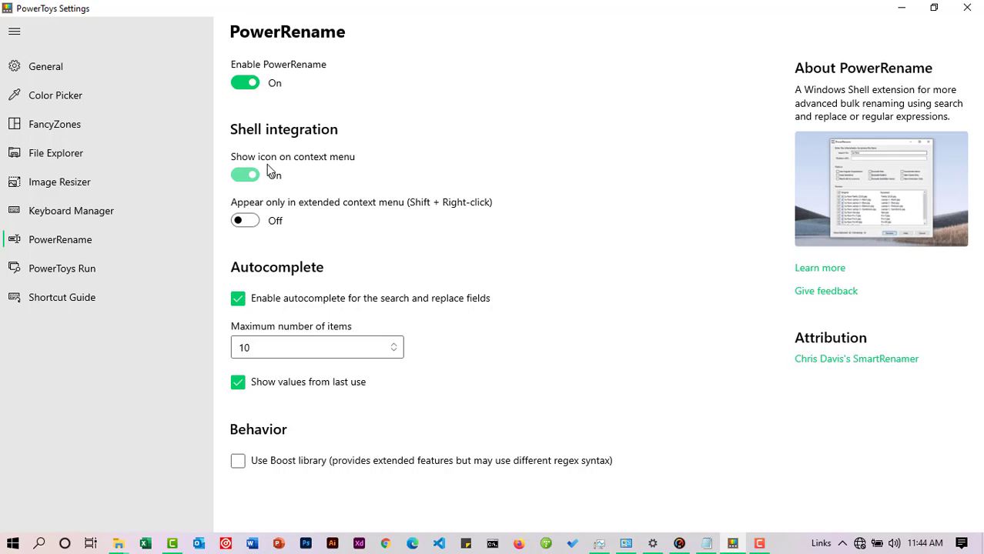
- Minimize PowerToys Settings and switch to the File Explorer window showing the sample images folder
click(900, 9)
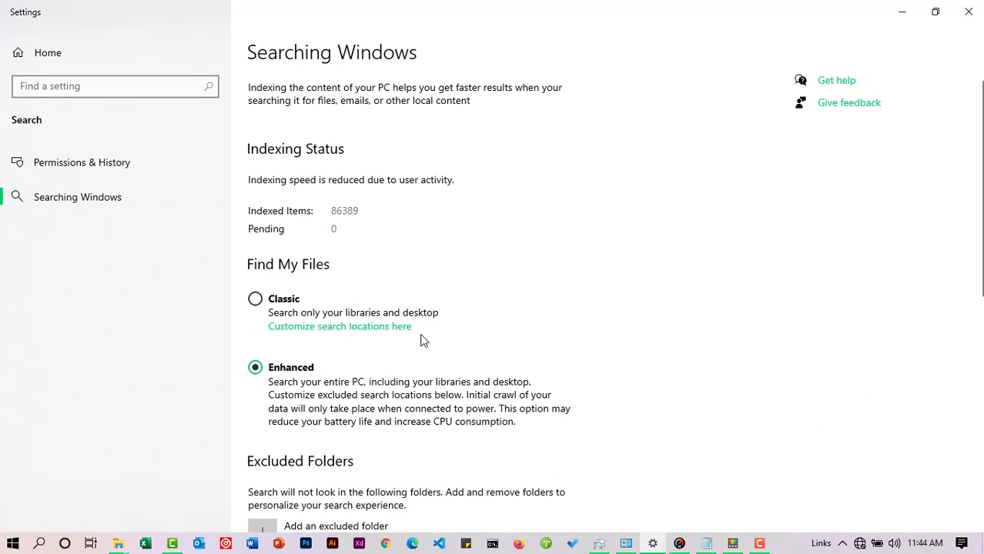
mouse_move(119, 546)
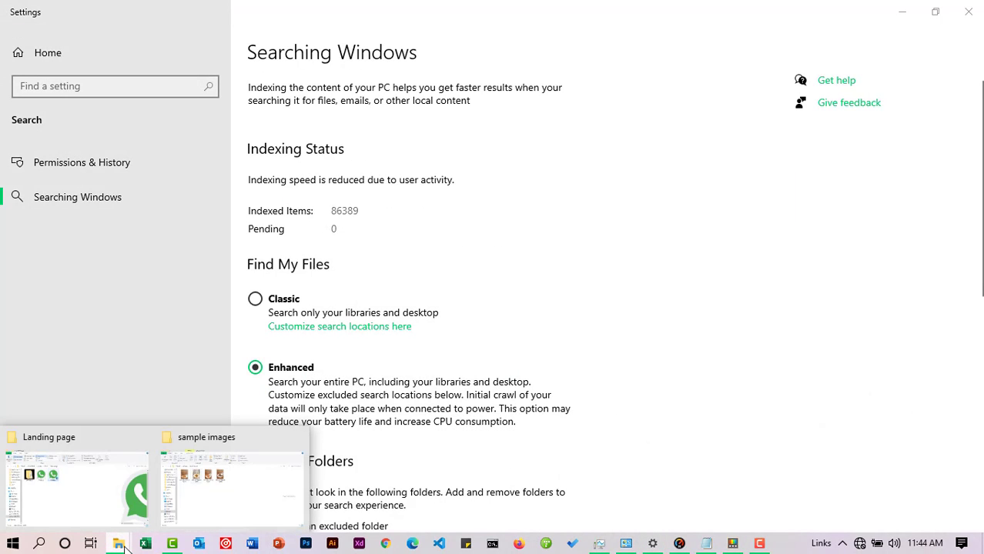
click(208, 493)
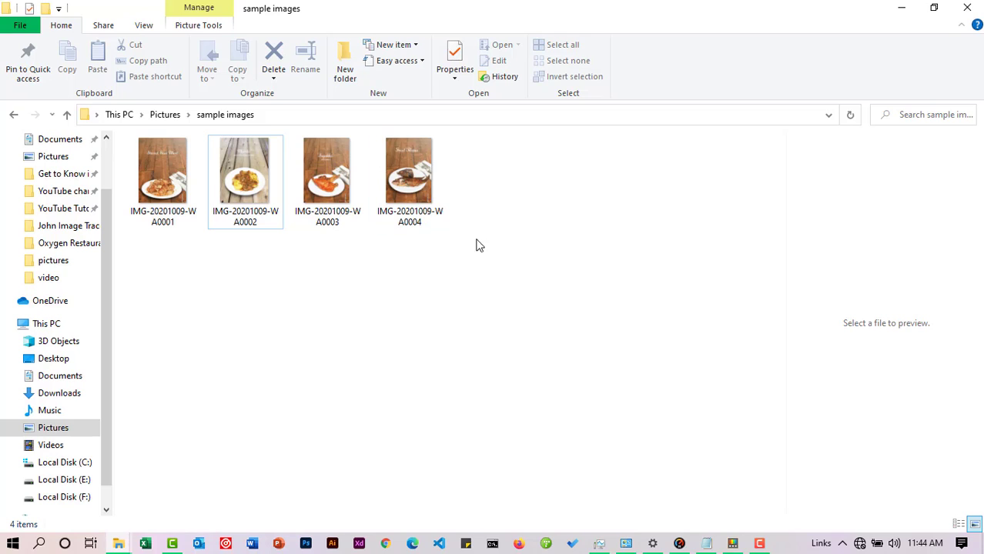
- Select all four pictures in the sample images folder and open them in PowerRename
drag(512, 251, 181, 208)
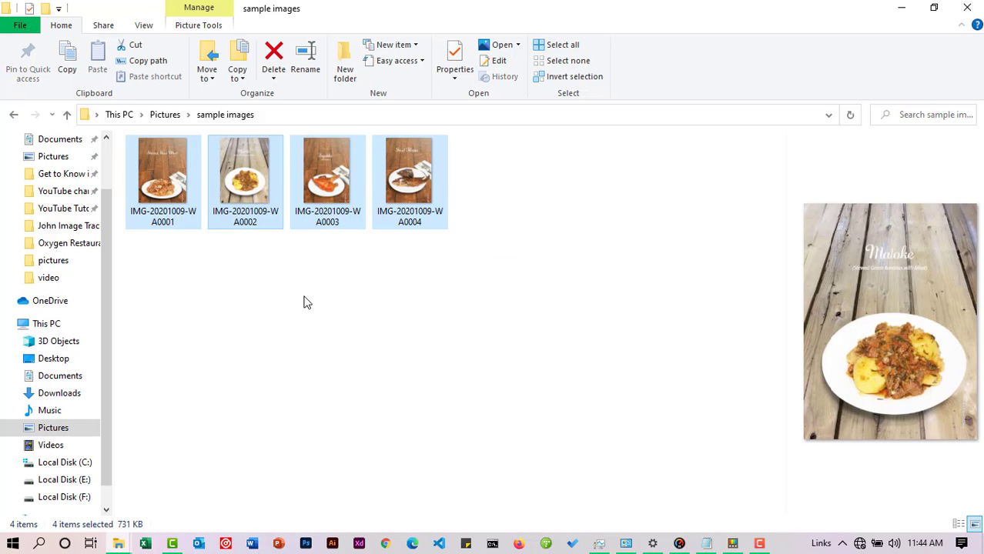
click(292, 232)
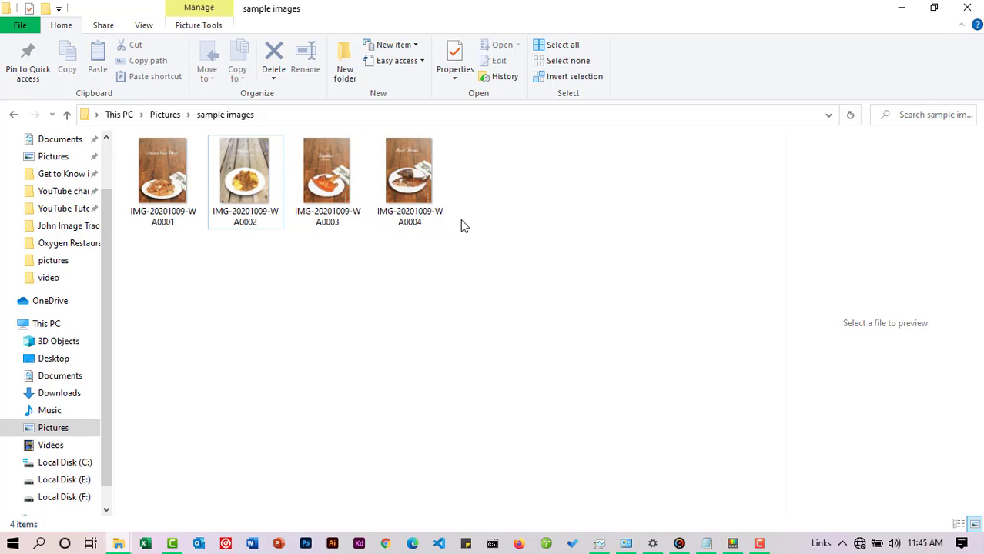
click(406, 214)
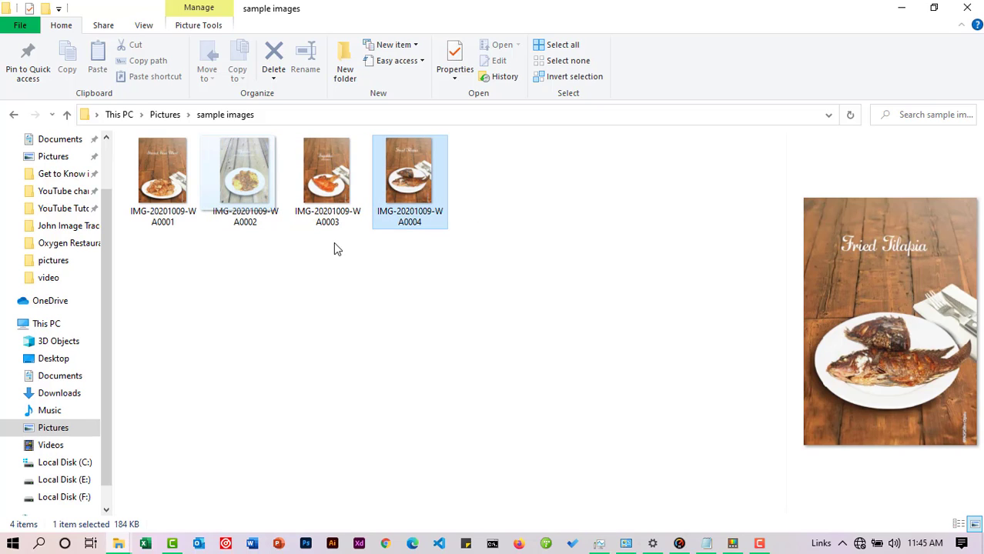
drag(493, 210, 197, 214)
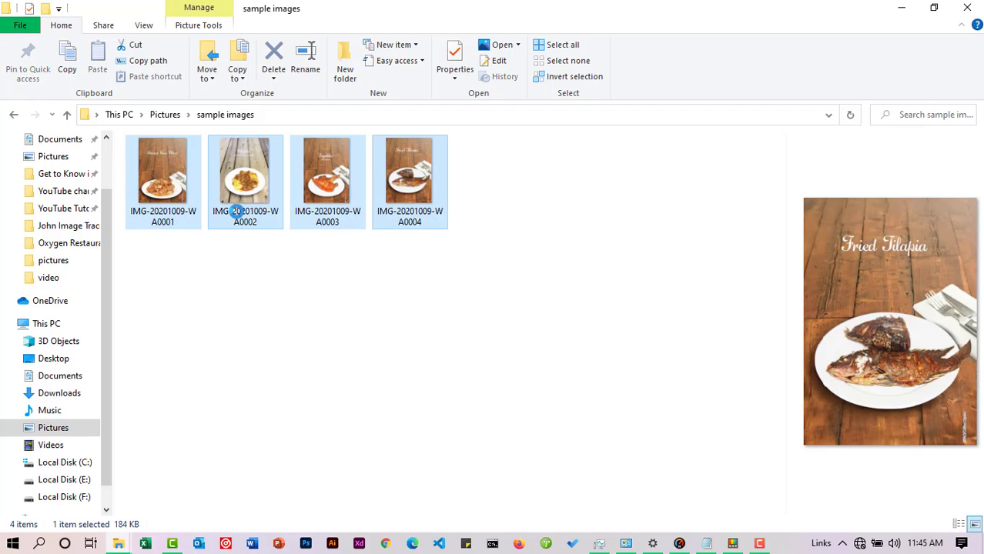
right_click(254, 213)
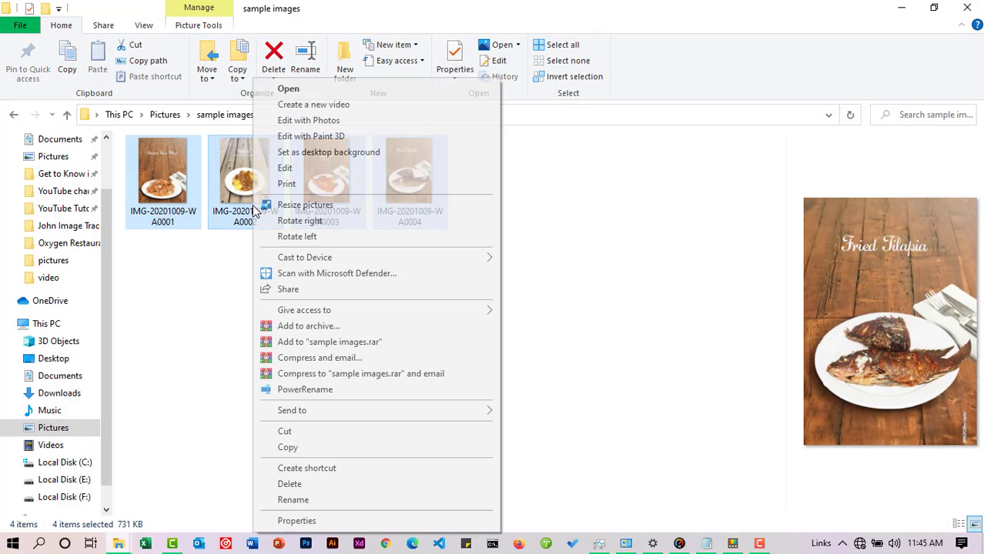
click(311, 389)
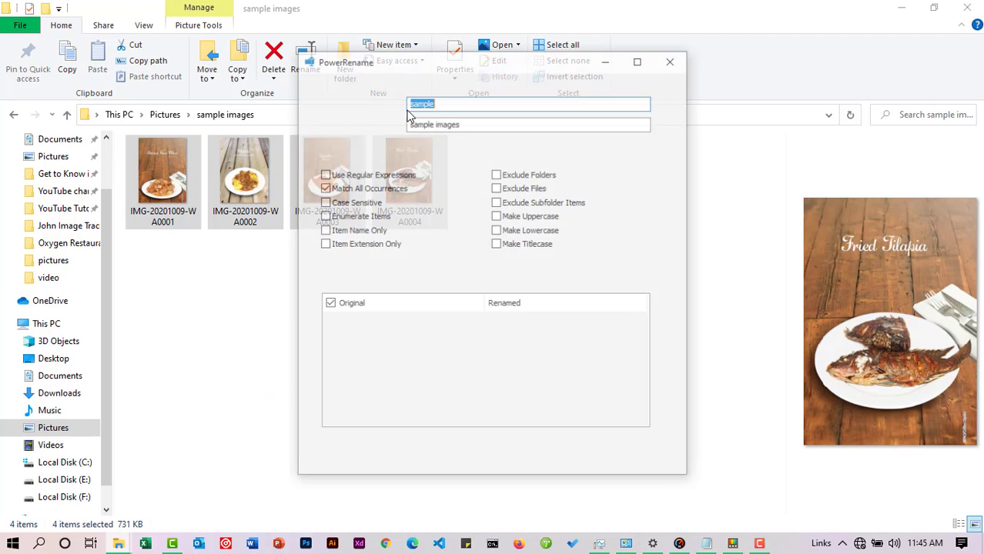
- Move the PowerRename window clear of the thumbnails and set its search text to IMG
drag(502, 72, 660, 75)
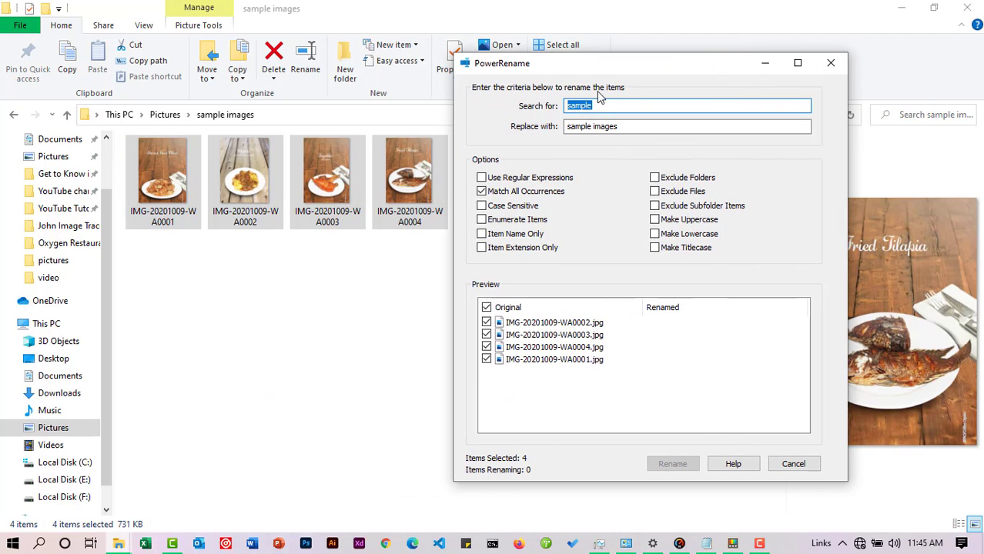
click(605, 106)
drag(605, 105, 566, 102)
text(IMG)
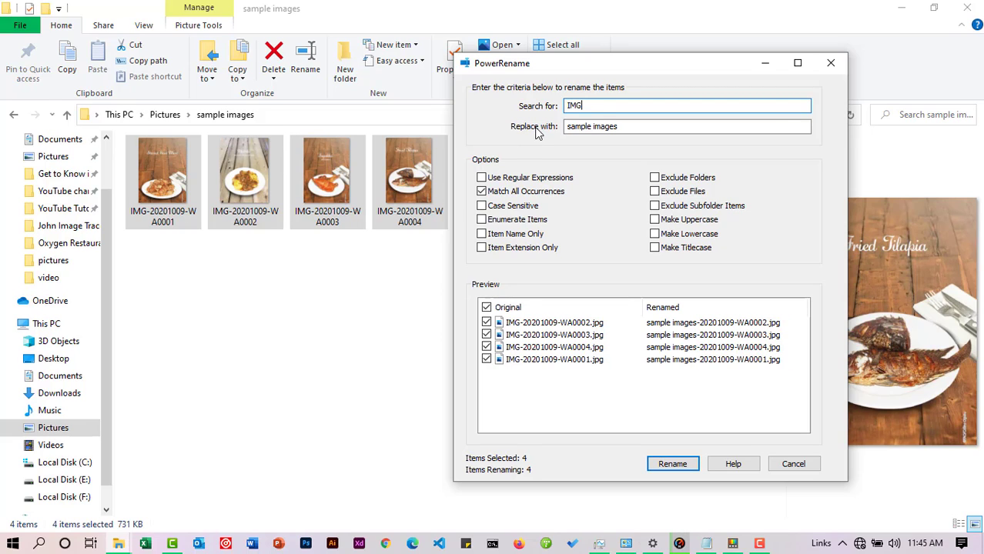
- Set the replacement text to FOOD and rename the four selected images
drag(620, 128, 529, 131)
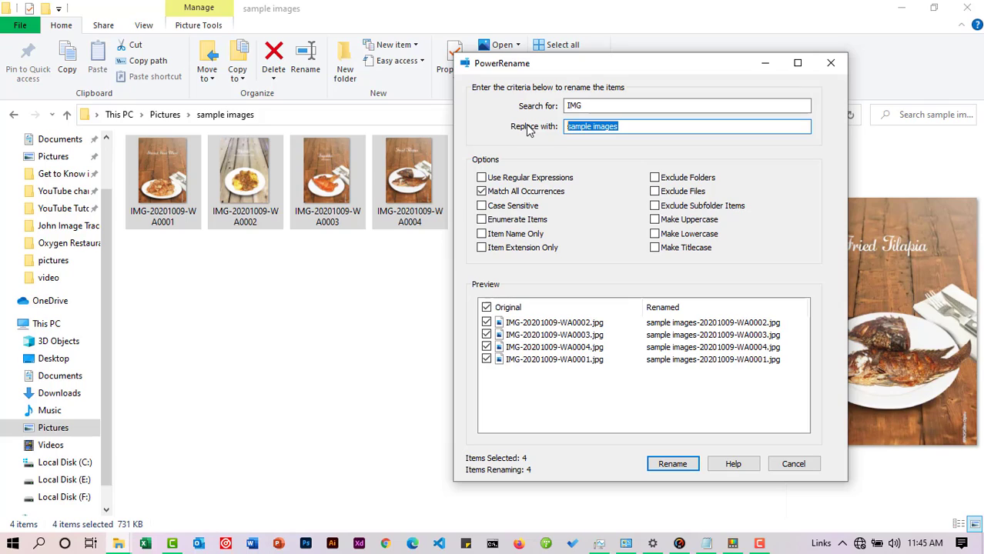
text(FOOD)
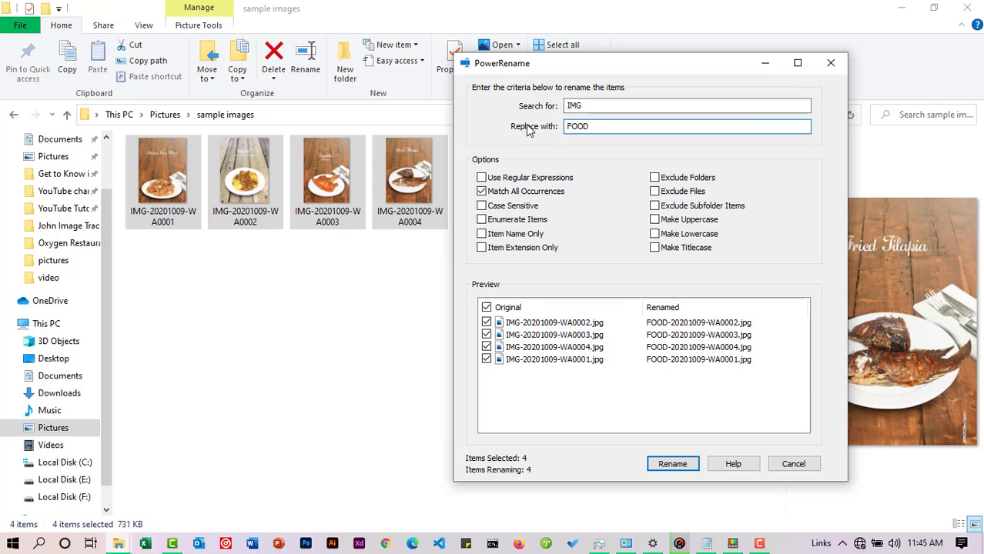
click(672, 464)
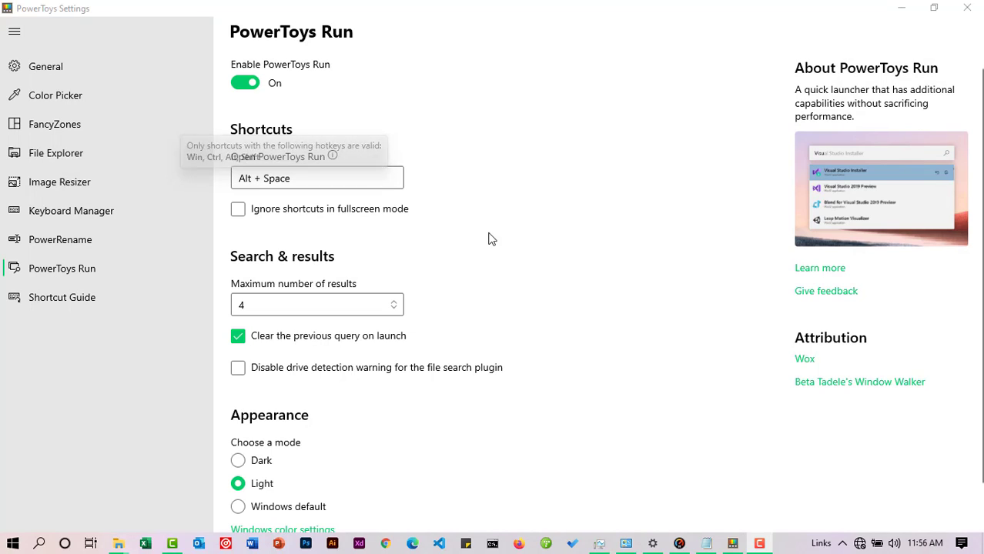
- Review the PowerToys Run settings page and minimize the PowerToys Settings window
scroll(264, 233, down, 1)
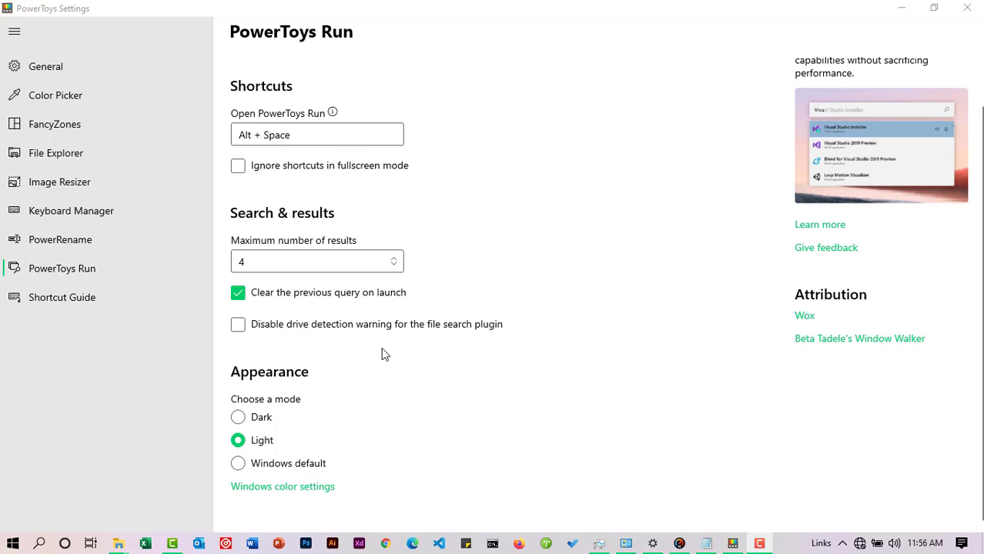
scroll(400, 322, up, 1)
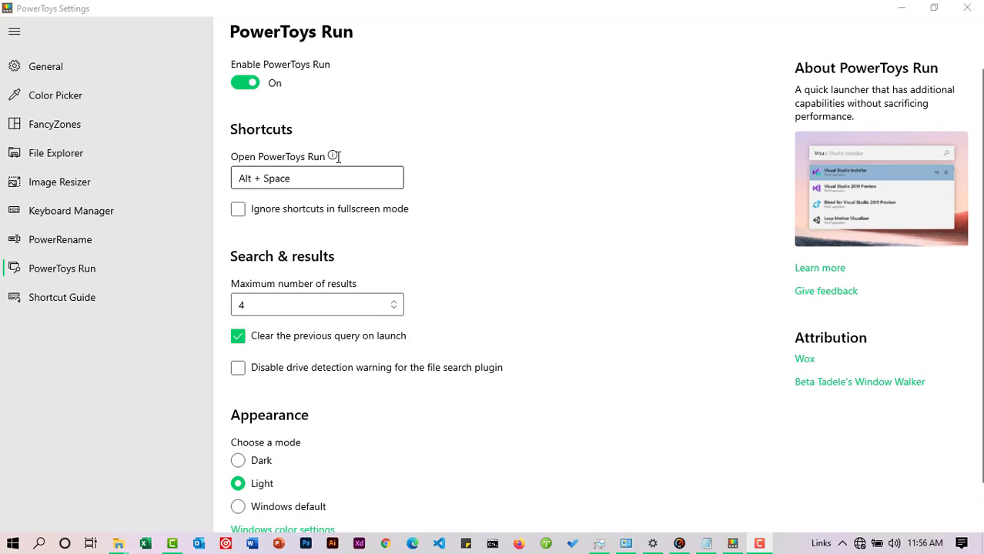
click(898, 8)
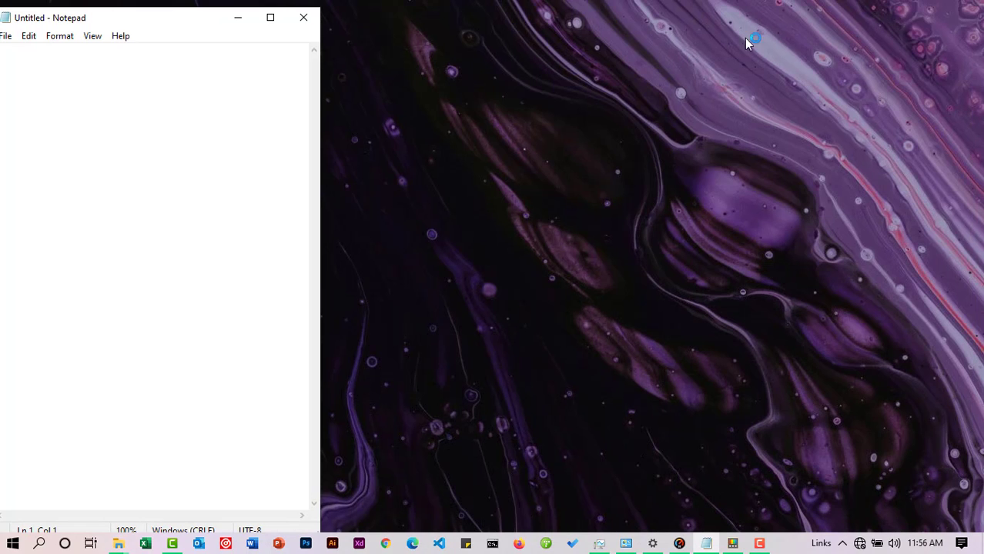
- Open the PowerToys Run launcher, search for WORD, and clear the query
key(alt+space)
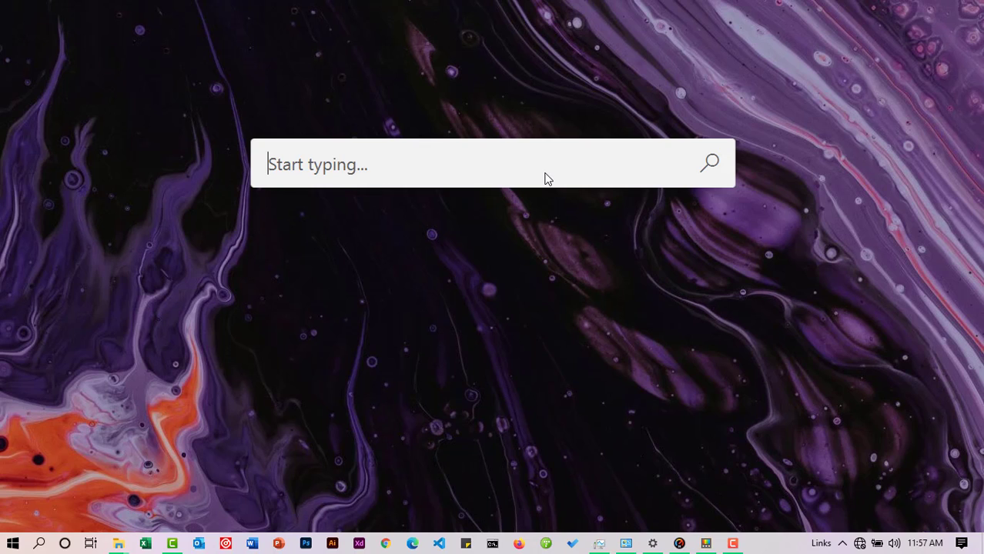
text(WORD)
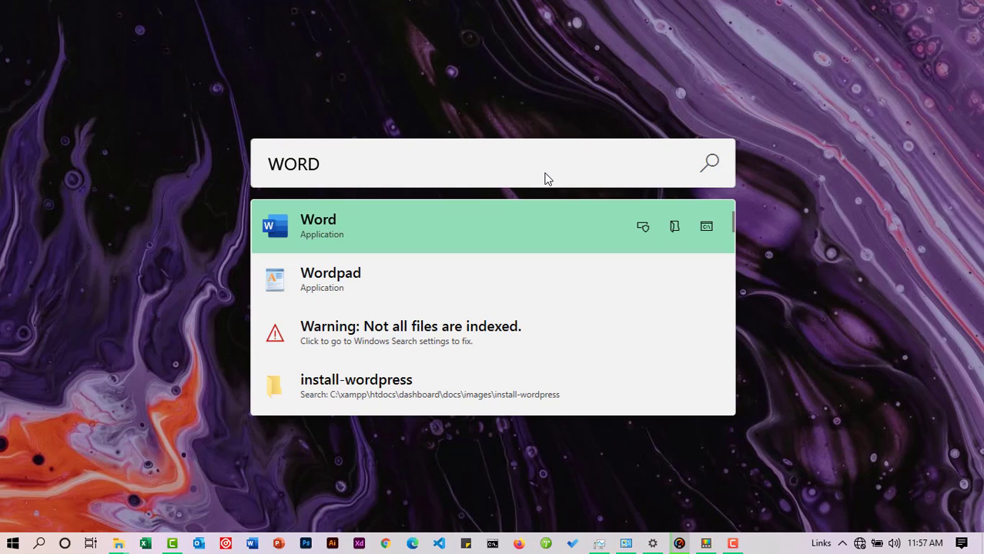
key(BackSpace)
key(BackSpace)
key(BackSpace)
key(BackSpace)
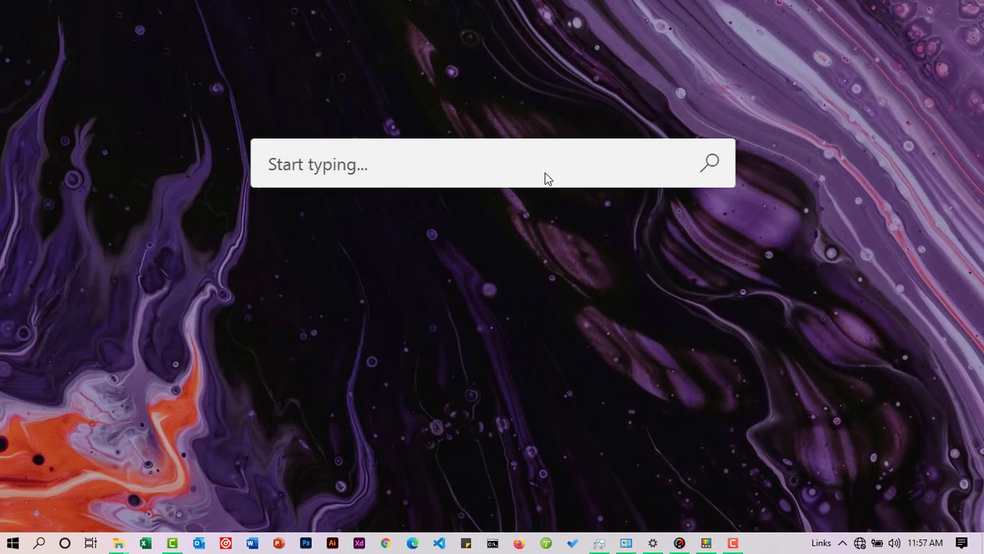
- Search PowerToys Run for EXCEL, clear it, and enter another query beginning with L
text(EXCEL)
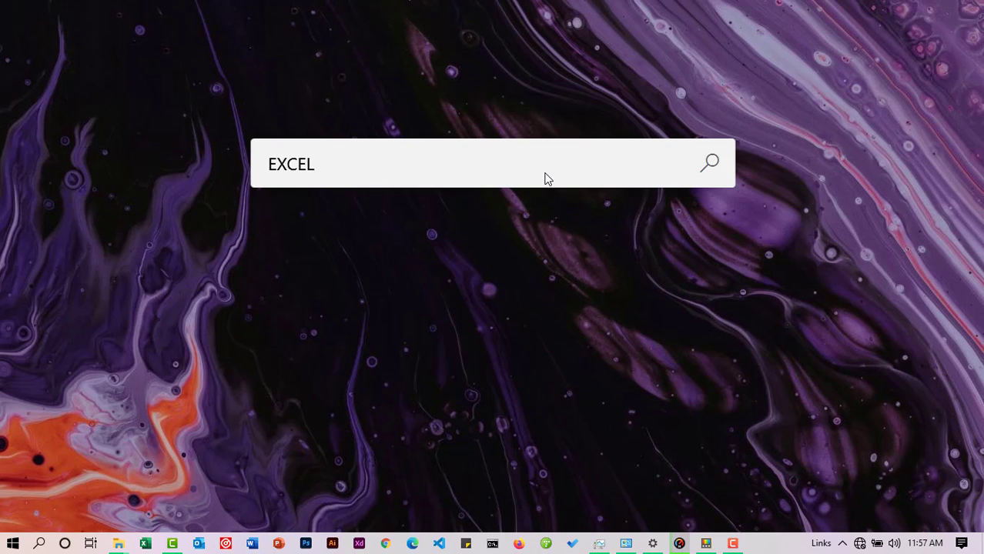
key(BackSpace)
key(BackSpace)
key(BackSpace)
key(BackSpace)
key(BackSpace)
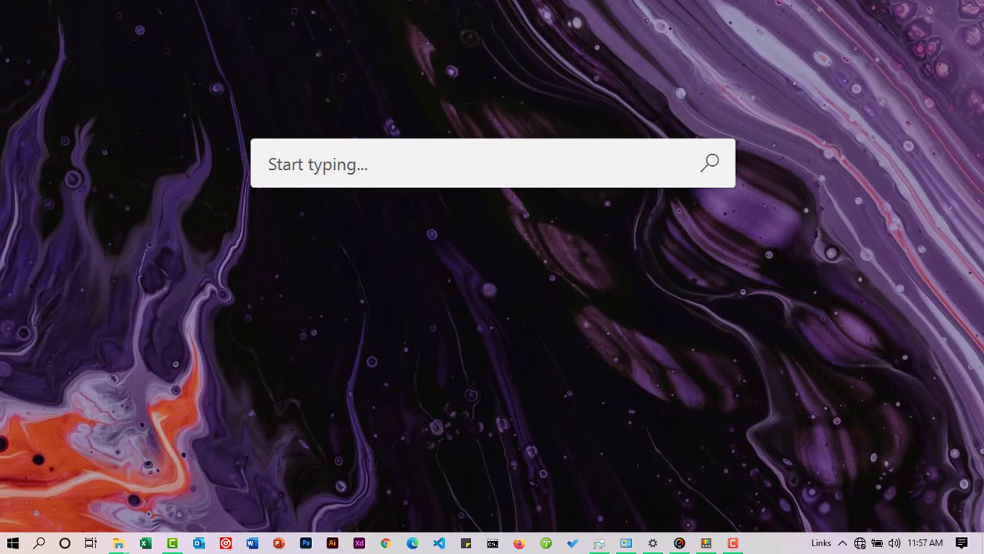
text(LAZIM)
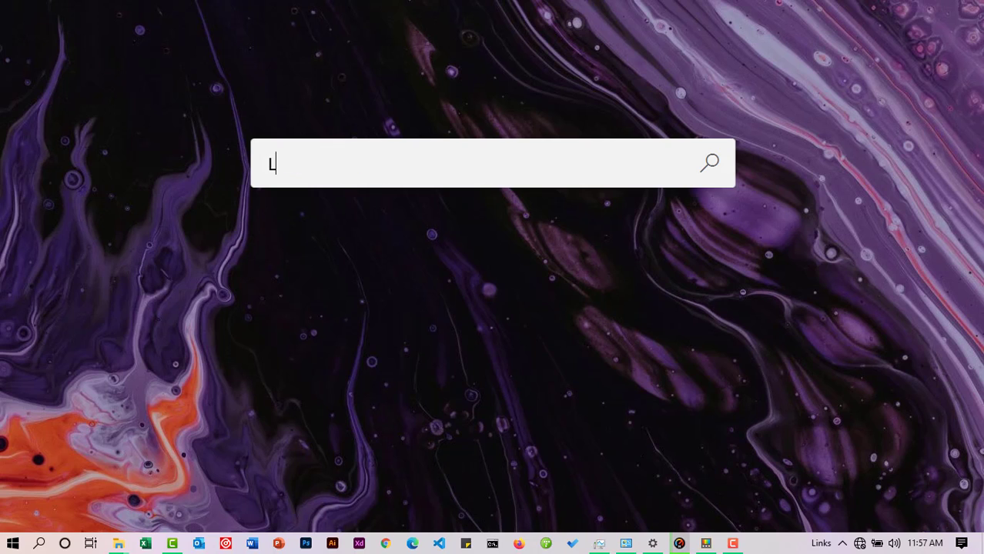
text(A)
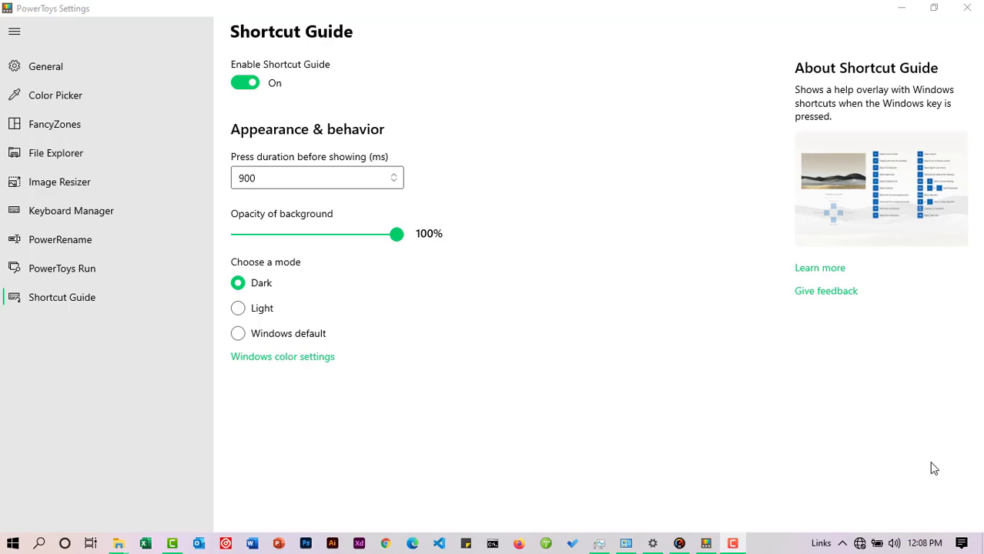
- Display the Shortcut Guide overlay and inspect its press duration setting
key(super)
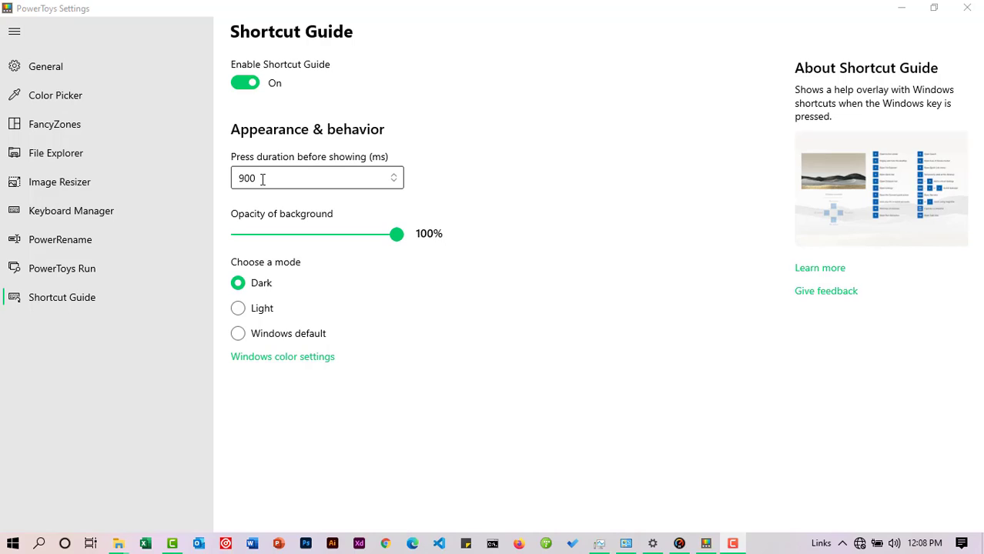
click(396, 178)
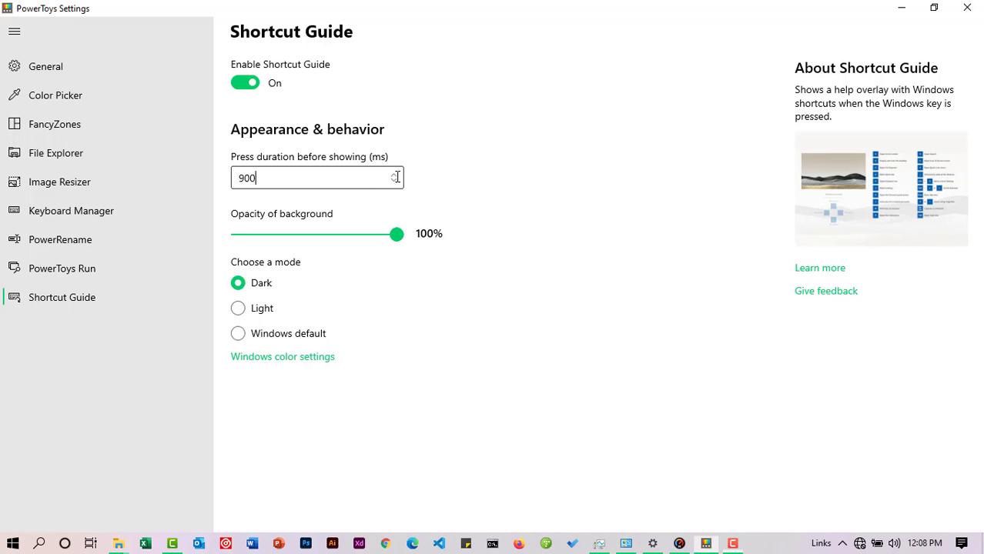
click(506, 177)
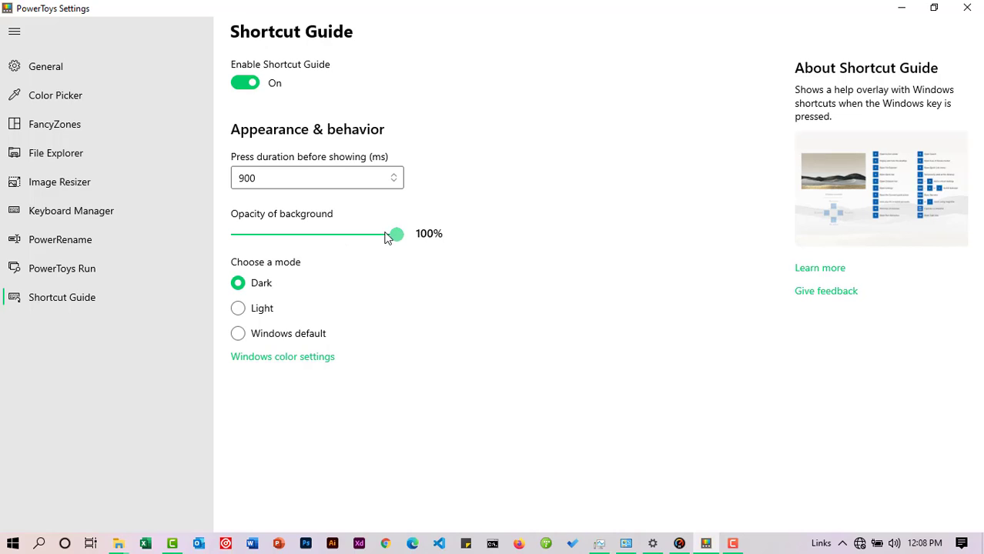
- Set the Shortcut Guide's background opacity to 72% and preview the overlay
drag(396, 238, 353, 242)
key(super)
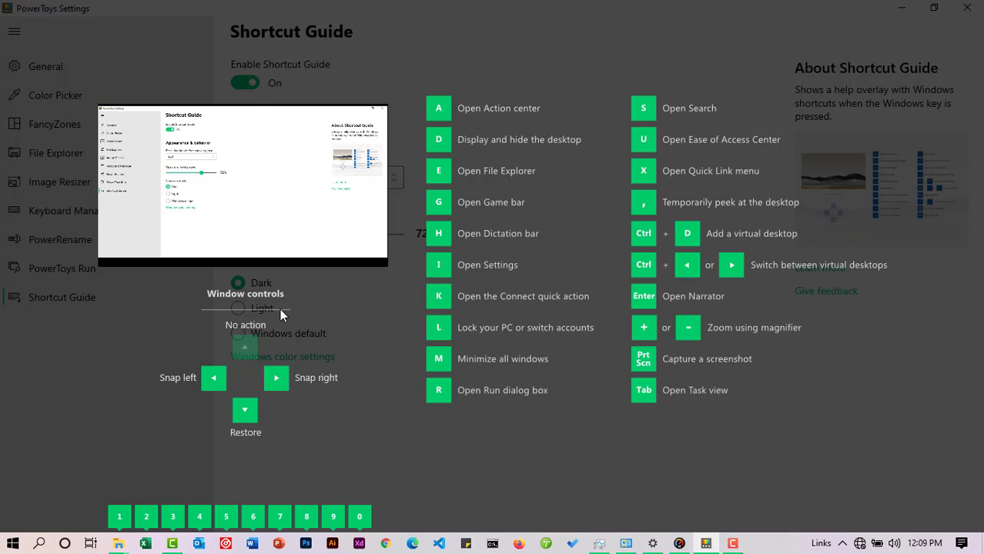
key(super)
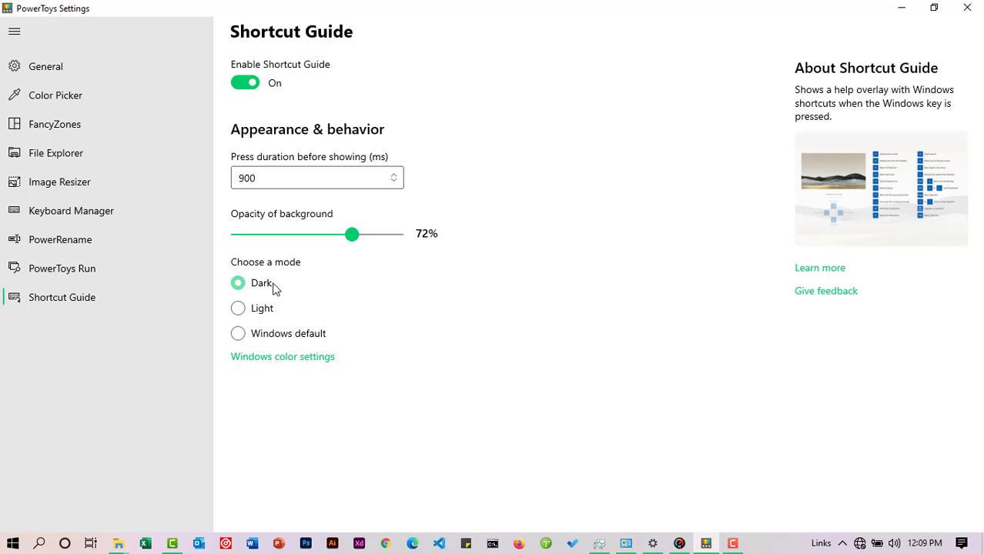
- Preview the Shortcut Guide overlay in Light mode, and set its mode to Windows default and preview it again
click(239, 309)
key(super)
click(239, 335)
key(super)
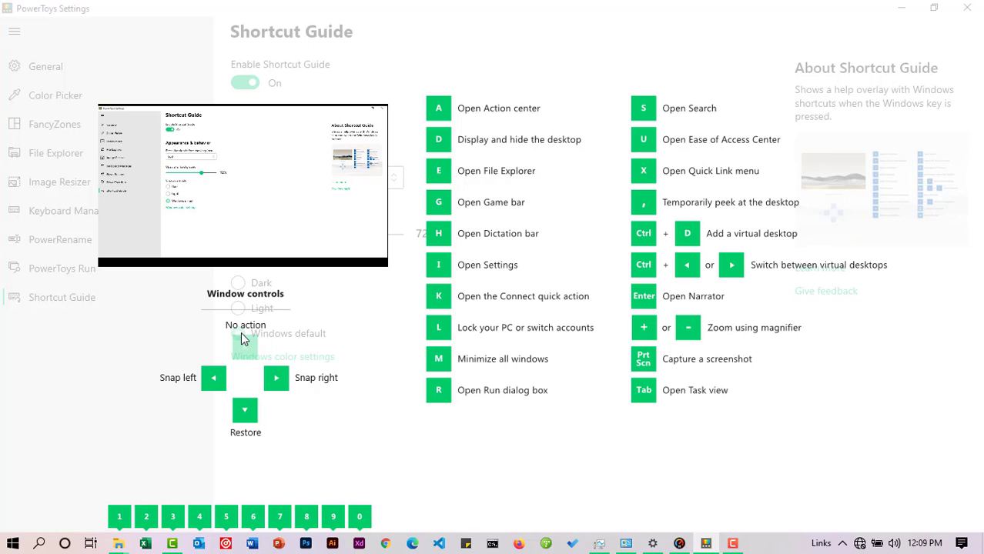